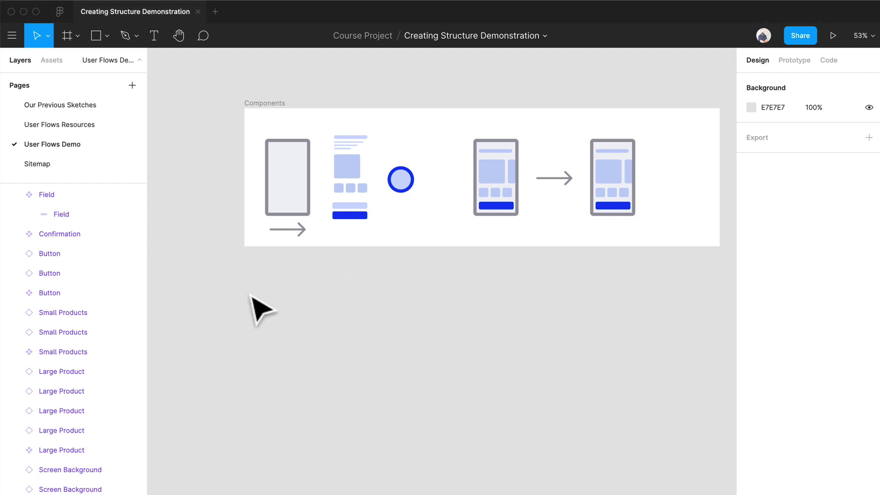
Draw a frame about 1474 × 727 below the Components frame, matching that frame's width.
{"action": "scroll", "coordinate": [251, 296], "scroll_direction": "right", "scroll_amount": 3}
{"action": "key", "text": "r"}
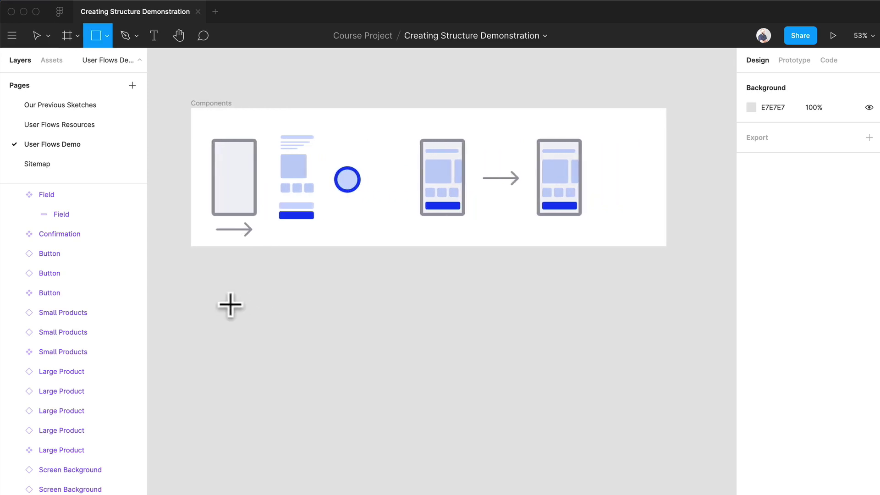
{"action": "key", "text": "f"}
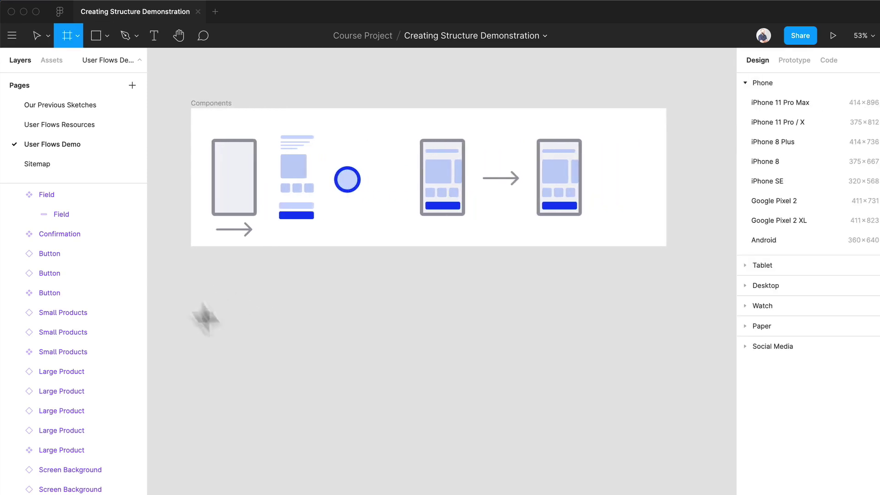
{"action": "mouse_move", "coordinate": [191, 294]}
{"action": "left_mouse_down"}
{"action": "mouse_move", "coordinate": [652, 491]}
{"action": "mouse_move", "coordinate": [628, 493]}
{"action": "mouse_move", "coordinate": [666, 494]}
{"action": "left_mouse_up"}
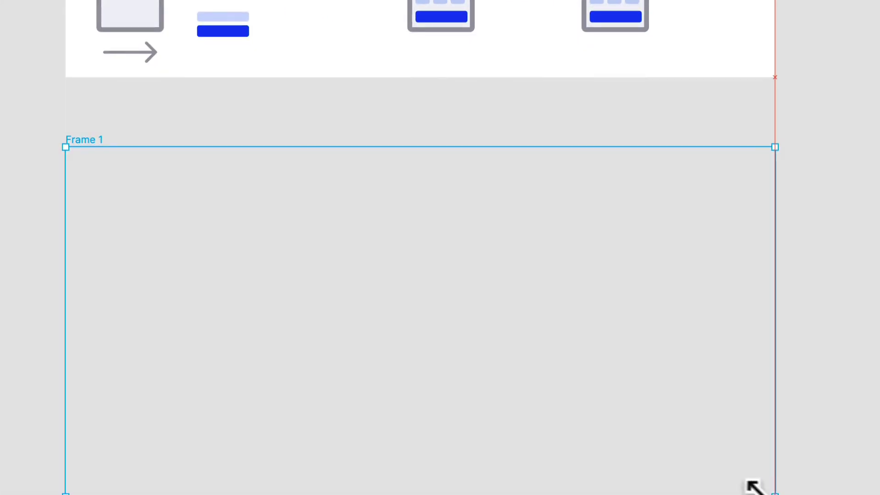
{"action": "left_click_drag", "start_coordinate": [753, 486], "coordinate": [754, 486]}
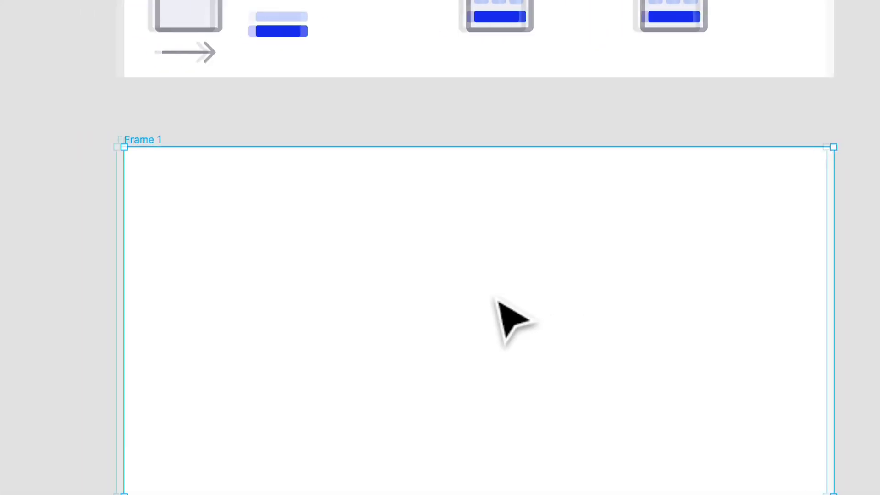
{"action": "scroll", "coordinate": [497, 300], "scroll_direction": "down", "scroll_amount": 3}
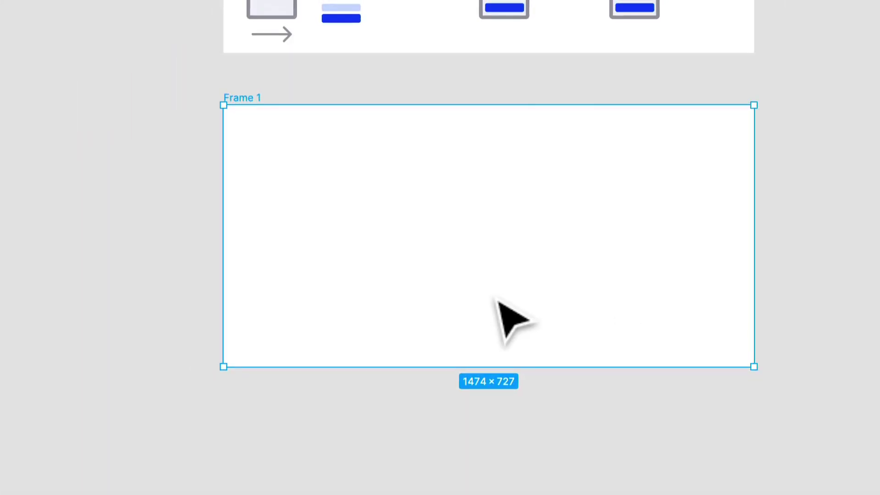
Widen the new frame to about 2140 and rename it Onboarding.
{"action": "scroll", "coordinate": [487, 294], "scroll_direction": "right", "scroll_amount": 2}
{"action": "left_click_drag", "start_coordinate": [659, 228], "coordinate": [796, 251]}
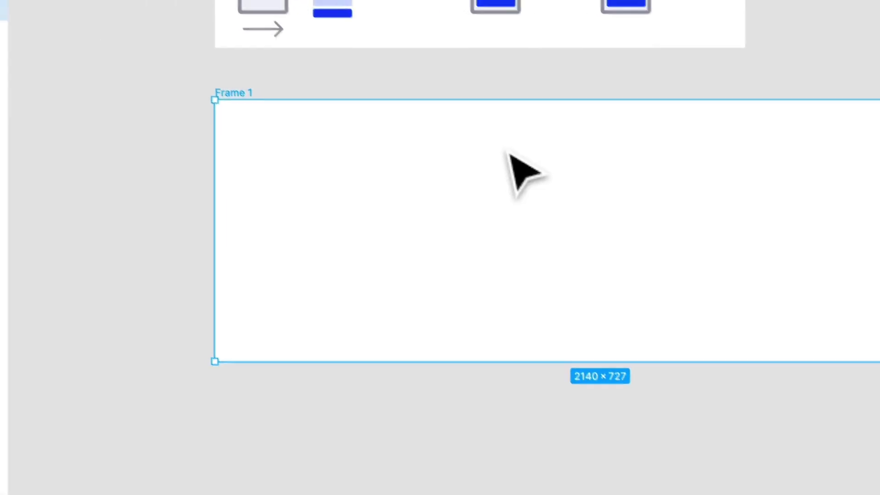
{"action": "key", "text": "super+r"}
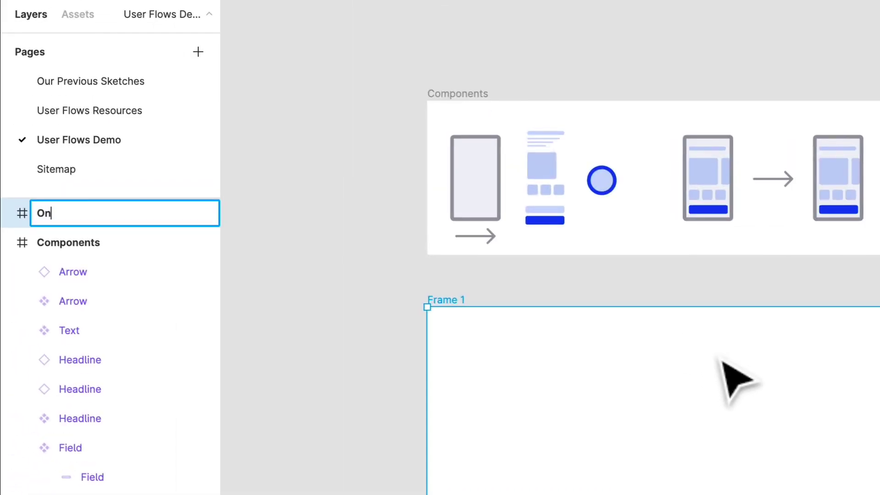
{"action": "key", "text": "Return"}
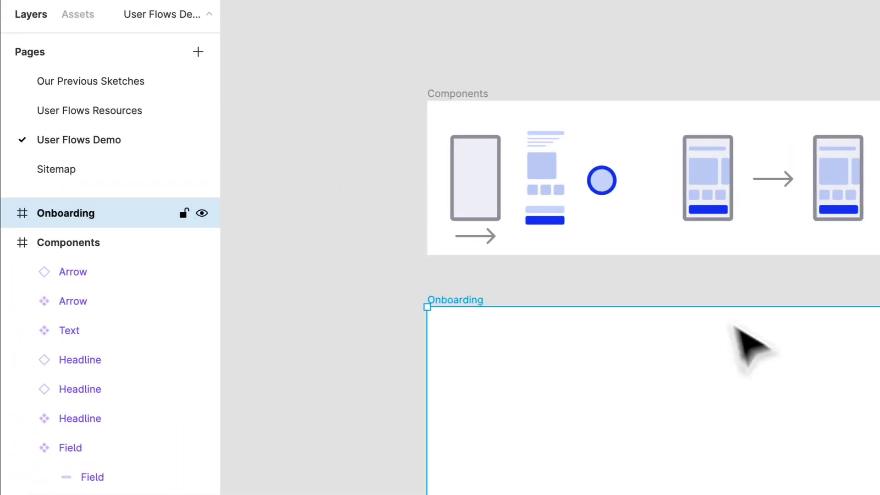
Show the local component assets and expand the User Flows Demo / Components group.
{"action": "left_click", "coordinate": [639, 295]}
{"action": "scroll", "coordinate": [693, 407], "scroll_direction": "up", "scroll_amount": 3}
{"action": "scroll", "coordinate": [692, 406], "scroll_direction": "down", "scroll_amount": 2}
{"action": "scroll", "coordinate": [693, 407], "scroll_direction": "left", "scroll_amount": 2}
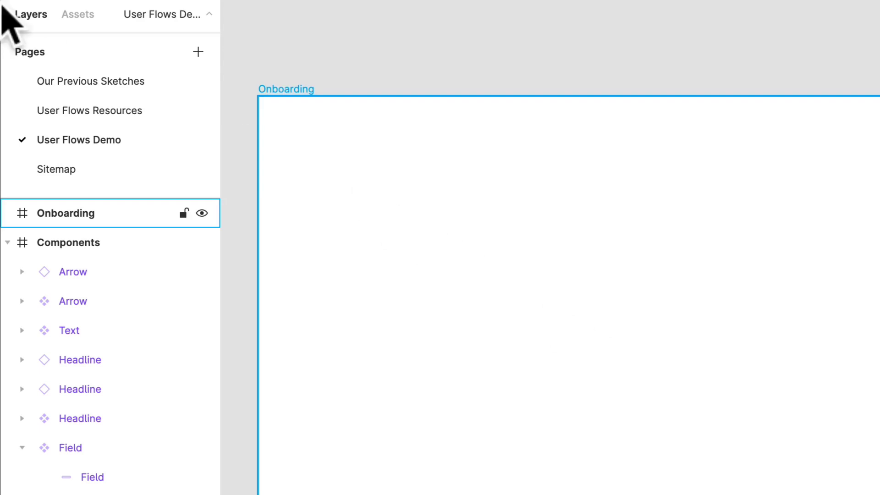
{"action": "left_click", "coordinate": [77, 15]}
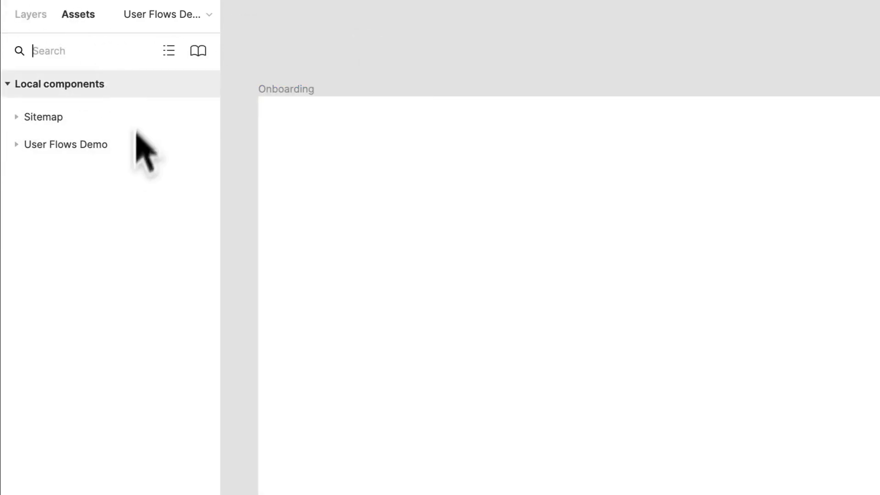
{"action": "left_click", "coordinate": [45, 19]}
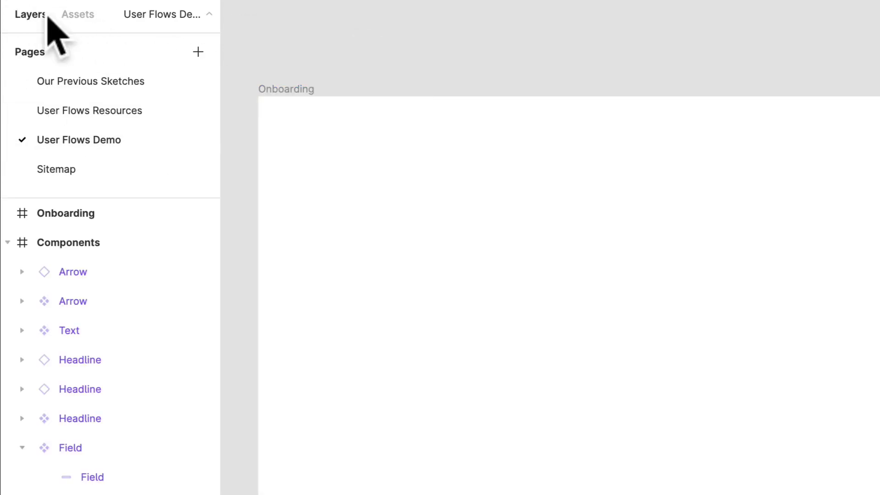
{"action": "left_click", "coordinate": [85, 19]}
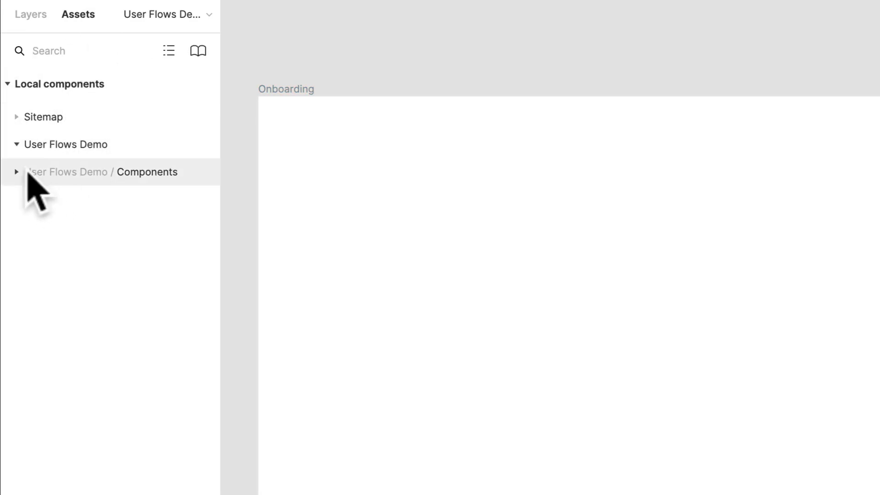
{"action": "left_click", "coordinate": [15, 172]}
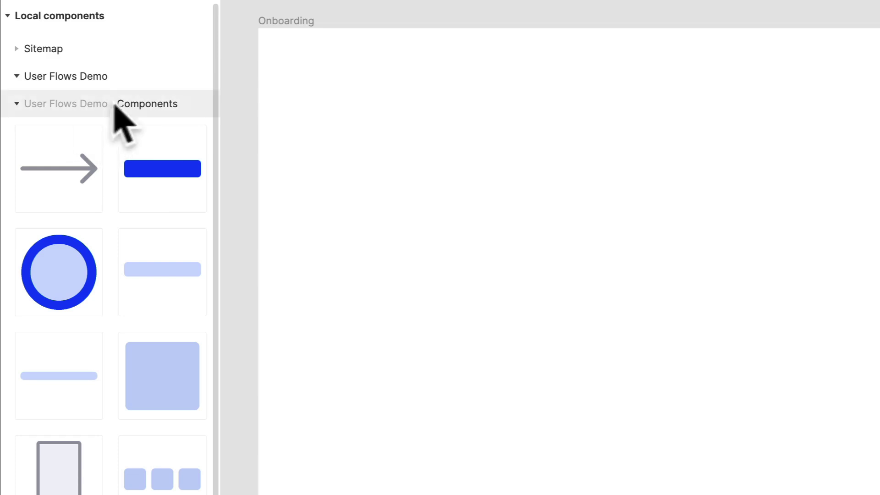
Place a phone screen background instance in the Onboarding frame, with an arrow instance just to its right.
{"action": "scroll", "coordinate": [428, 186], "scroll_direction": "up", "scroll_amount": 3}
{"action": "scroll", "coordinate": [428, 187], "scroll_direction": "left", "scroll_amount": 3}
{"action": "scroll", "coordinate": [428, 178], "scroll_direction": "up", "scroll_amount": 5}
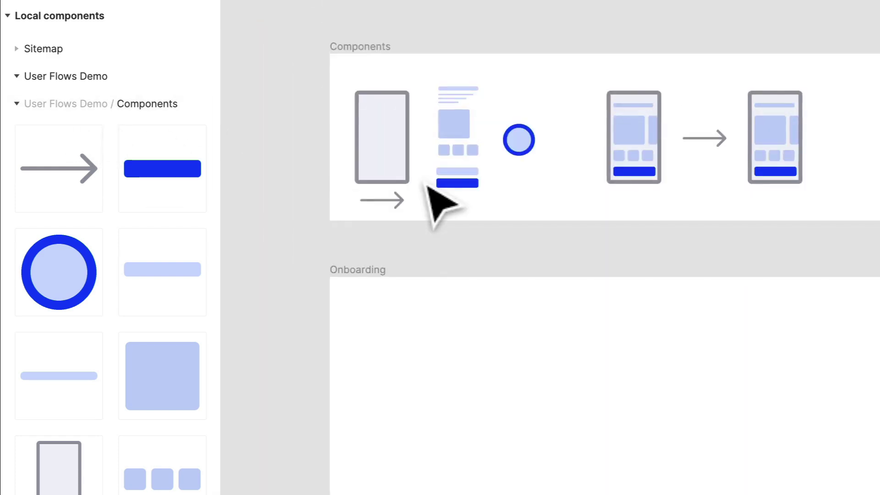
{"action": "scroll", "coordinate": [435, 174], "scroll_direction": "up", "scroll_amount": 3}
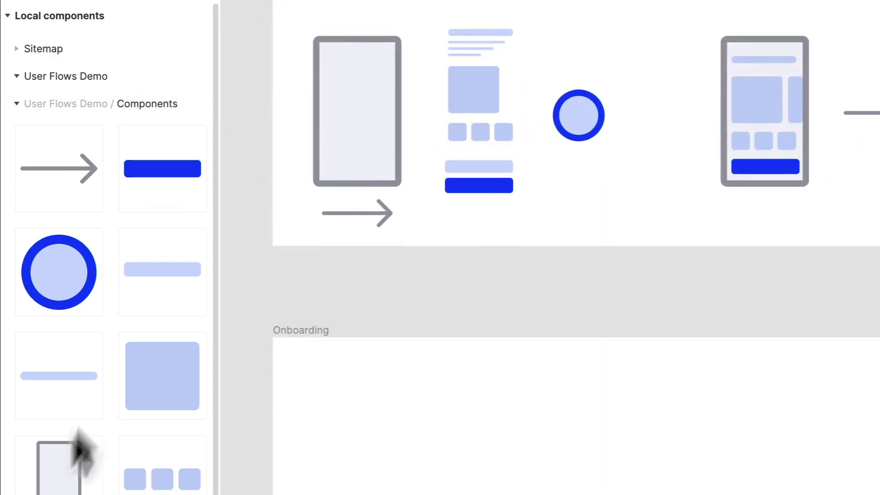
{"action": "scroll", "coordinate": [92, 435], "scroll_direction": "down", "scroll_amount": 1}
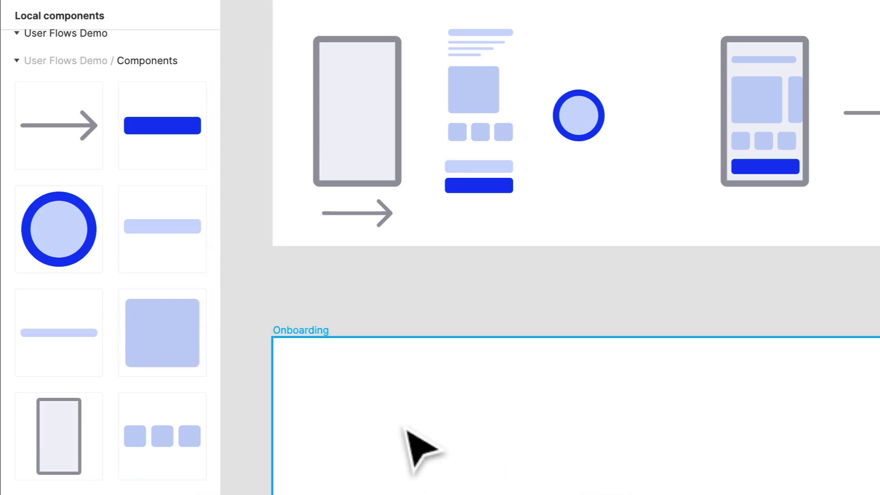
{"action": "scroll", "coordinate": [406, 428], "scroll_direction": "down", "scroll_amount": 5}
{"action": "scroll", "coordinate": [453, 428], "scroll_direction": "down", "scroll_amount": 2}
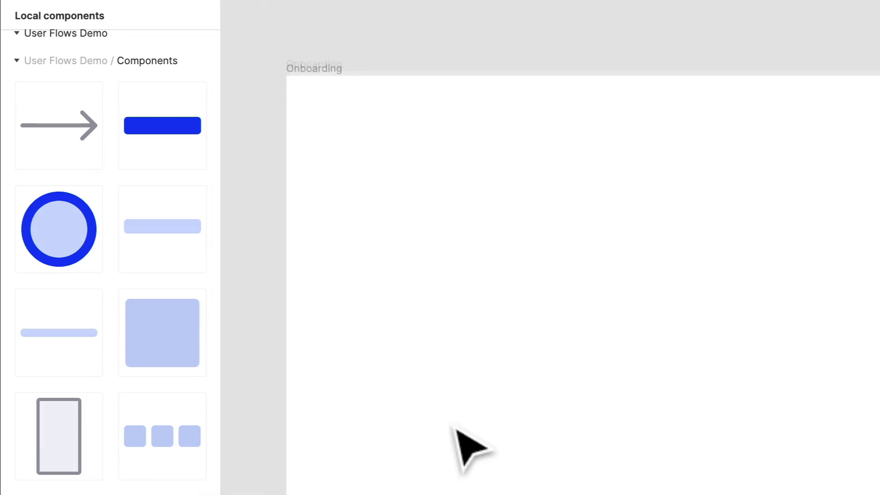
{"action": "scroll", "coordinate": [659, 412], "scroll_direction": "right", "scroll_amount": 2}
{"action": "left_click_drag", "start_coordinate": [82, 442], "coordinate": [389, 357]}
{"action": "left_click_drag", "start_coordinate": [70, 133], "coordinate": [516, 361]}
{"action": "left_click", "coordinate": [349, 173]}
Draw a text box above the phone screen near the upper-left corner of the Onboarding frame.
{"action": "scroll", "coordinate": [350, 173], "scroll_direction": "down", "scroll_amount": 2}
{"action": "scroll", "coordinate": [350, 173], "scroll_direction": "up", "scroll_amount": 2}
{"action": "scroll", "coordinate": [350, 173], "scroll_direction": "left", "scroll_amount": 2}
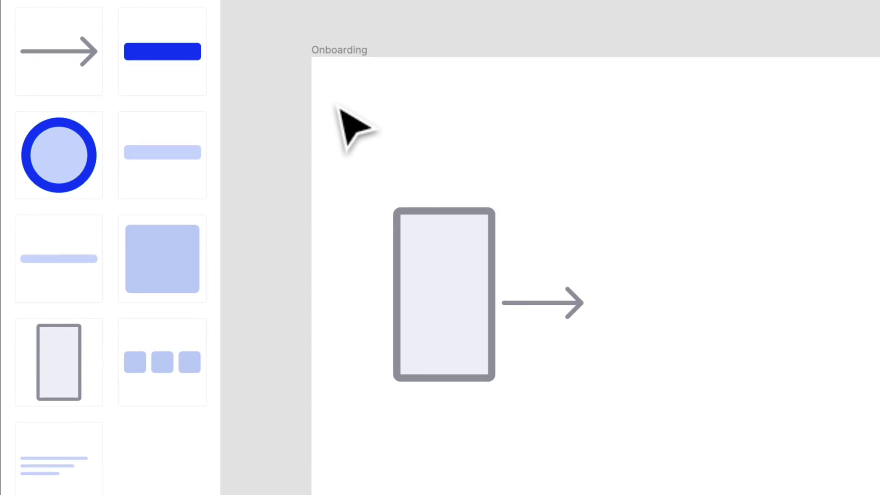
{"action": "key", "text": "t"}
{"action": "left_click_drag", "start_coordinate": [371, 89], "coordinate": [504, 136]}
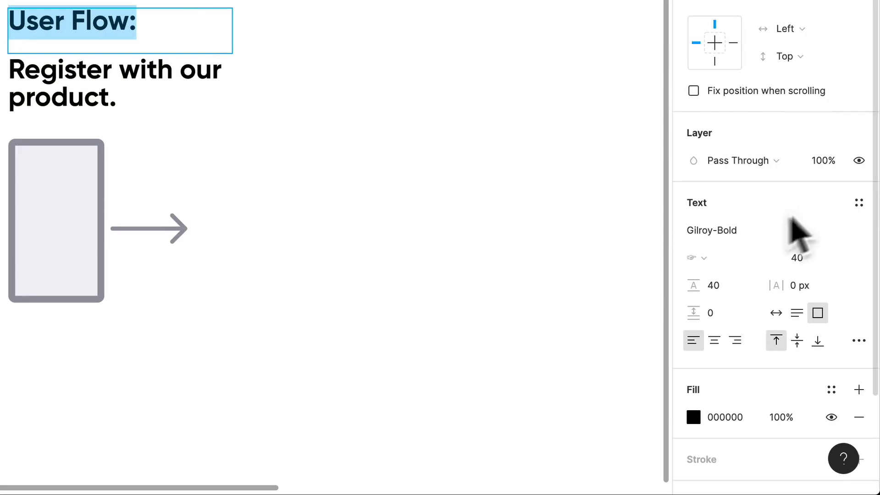
Try the "User Flow:" heading in the Gilroy font with the Light weight.
{"action": "left_click", "coordinate": [766, 232]}
{"action": "left_click", "coordinate": [857, 231]}
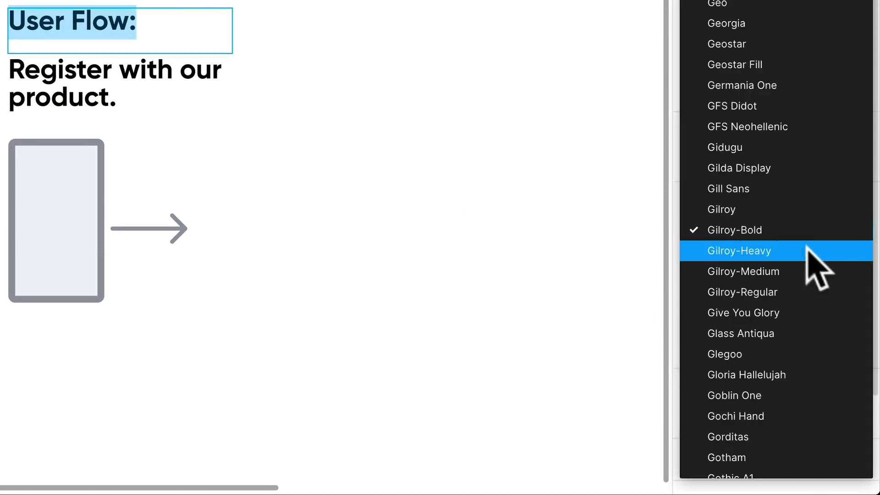
{"action": "left_click", "coordinate": [793, 209]}
{"action": "left_click", "coordinate": [755, 259]}
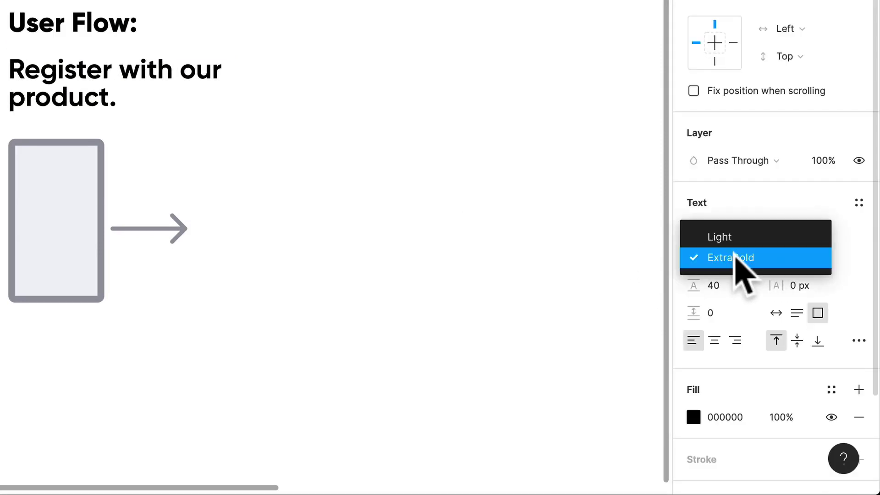
{"action": "left_click", "coordinate": [742, 236]}
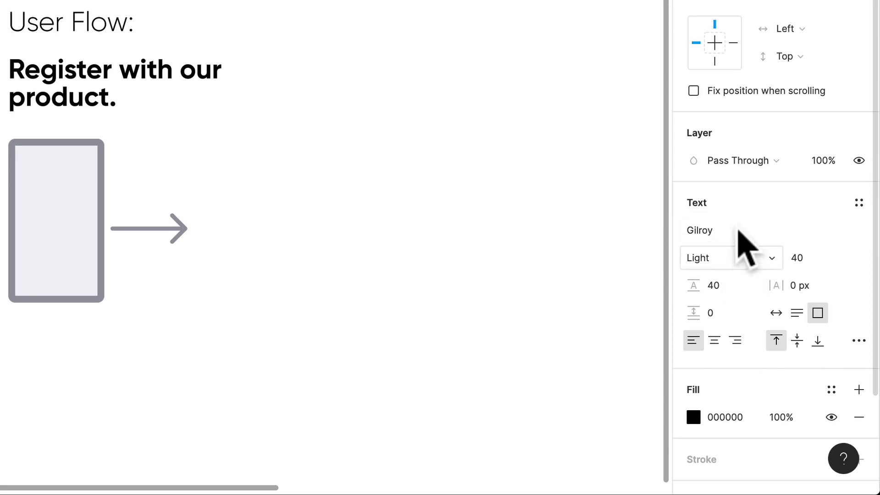
Set the "User Flow:" heading to Gilroy-Medium with 30% fill opacity.
{"action": "left_click", "coordinate": [740, 229]}
{"action": "left_click", "coordinate": [858, 232]}
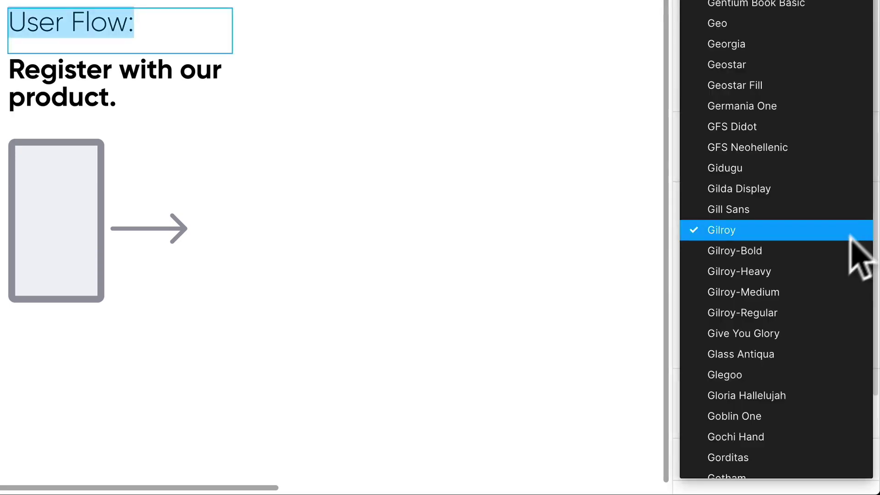
{"action": "left_click", "coordinate": [787, 293]}
{"action": "left_click", "coordinate": [795, 416]}
{"action": "type", "text": "30"}
{"action": "key", "text": "Return"}
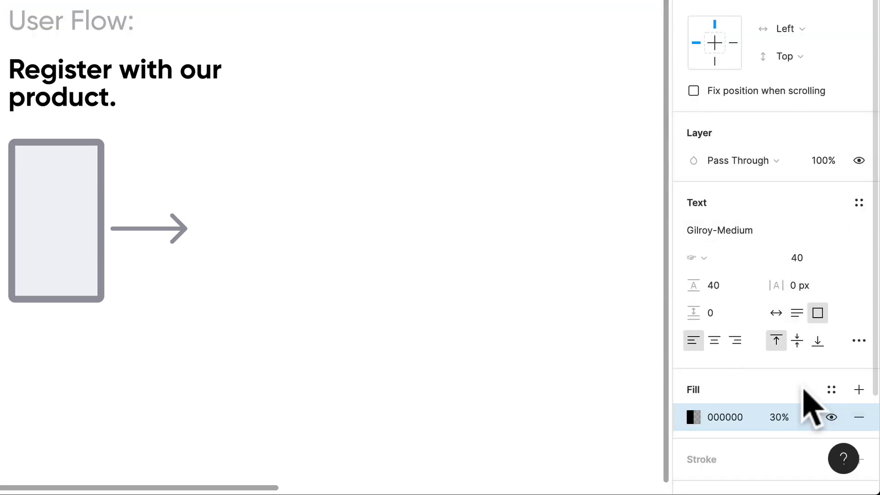
{"action": "key", "text": "ctrl+a"}
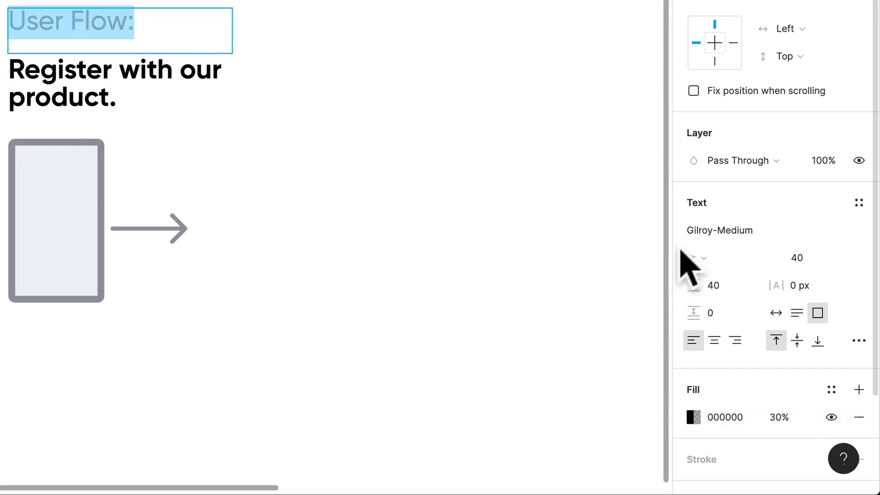
{"action": "left_click", "coordinate": [843, 259]}
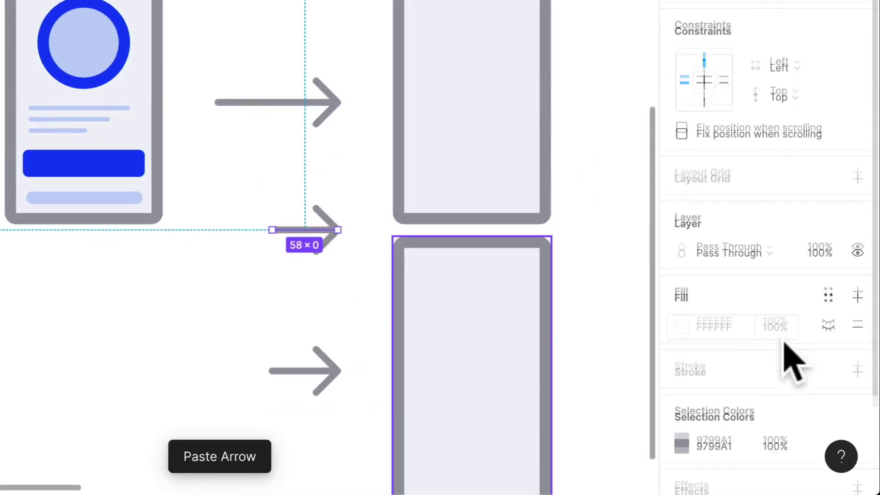
Turn the pasted arrow between the two branches into a plain line by setting its stroke cap to Round.
{"action": "scroll", "coordinate": [784, 343], "scroll_direction": "down", "scroll_amount": 3}
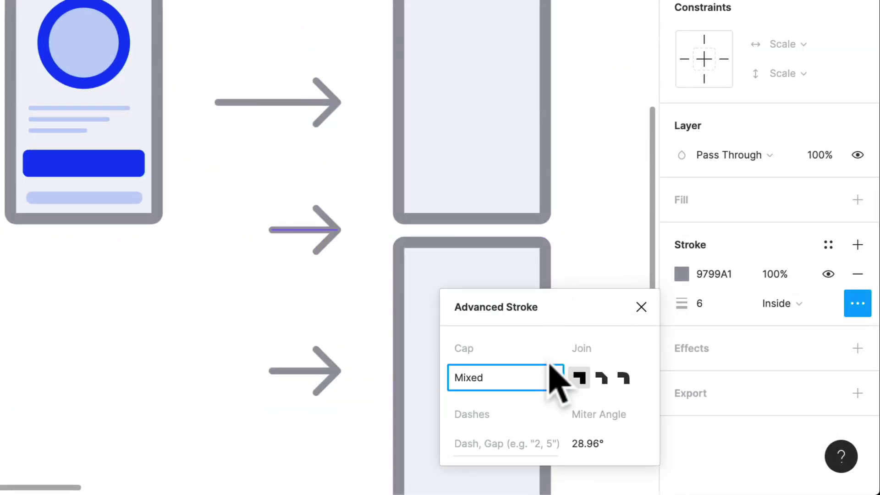
{"action": "left_click", "coordinate": [532, 379]}
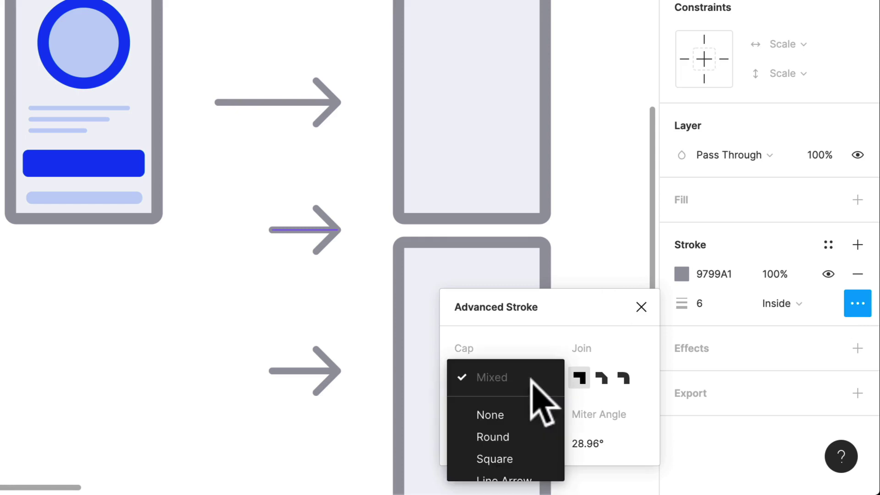
{"action": "left_click", "coordinate": [505, 414]}
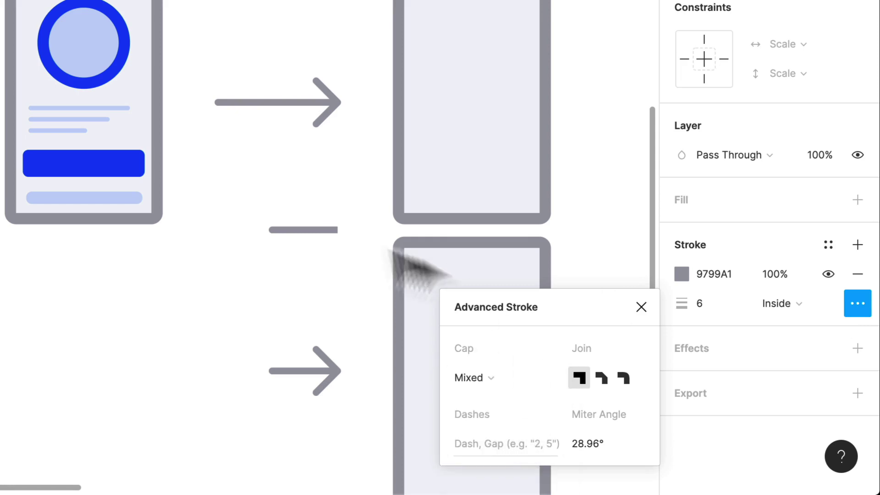
{"action": "left_click", "coordinate": [512, 379]}
{"action": "left_click", "coordinate": [508, 436]}
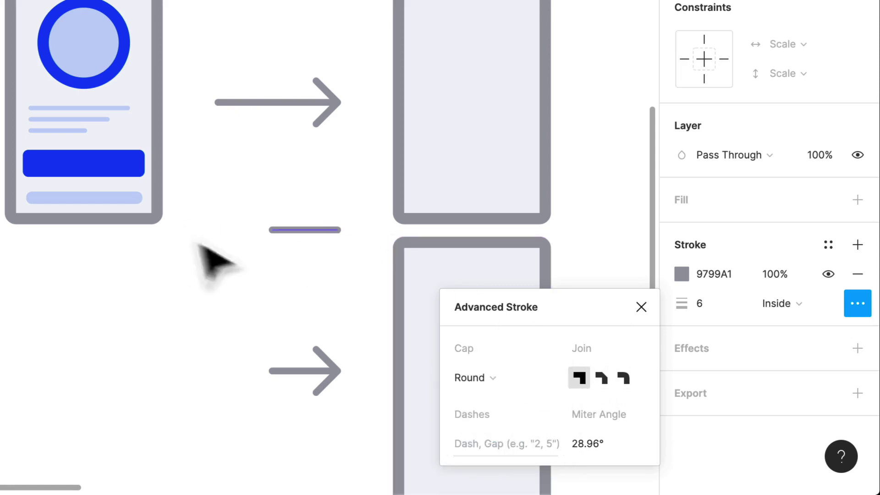
Rotate the plain line to vertical and move its lower end to the start of the lower arrow.
{"action": "left_click", "coordinate": [333, 237]}
{"action": "left_click", "coordinate": [337, 233]}
{"action": "left_click_drag", "start_coordinate": [343, 244], "coordinate": [272, 332]}
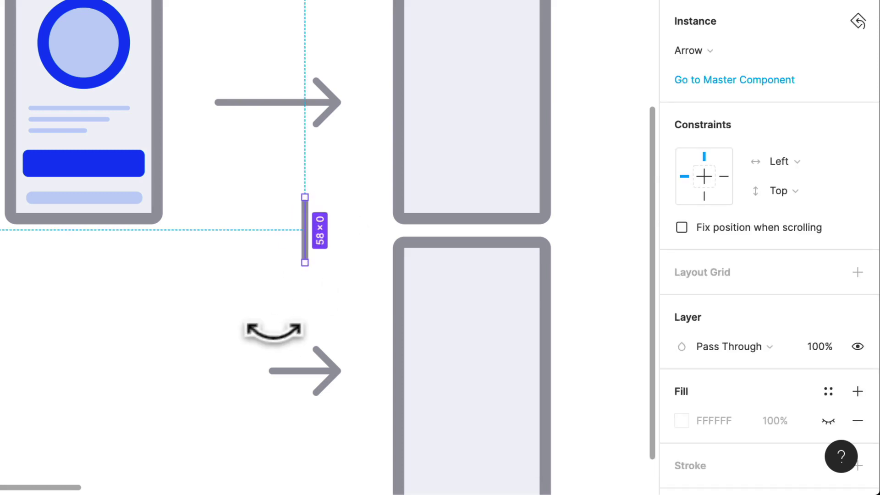
{"action": "left_click_drag", "start_coordinate": [304, 257], "coordinate": [277, 369]}
Extend the vertical line upward to the upper arrow, making it about 238 long.
{"action": "scroll", "coordinate": [291, 366], "scroll_direction": "up", "scroll_amount": 5}
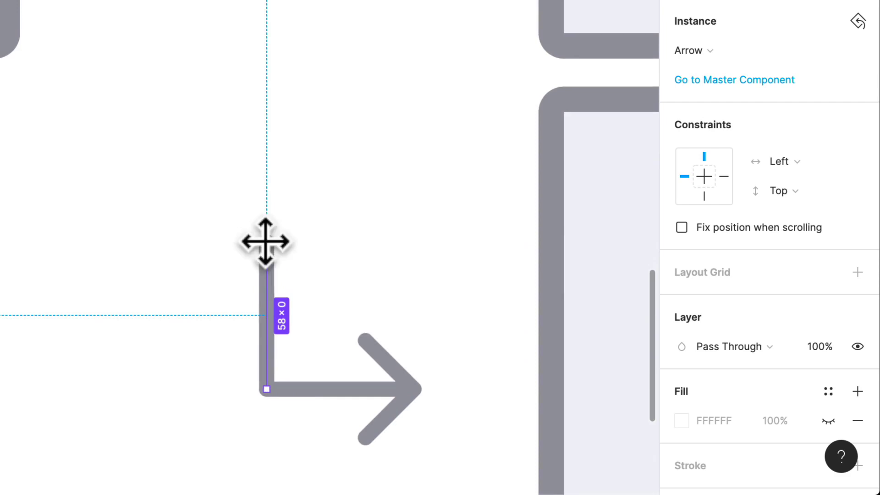
{"action": "left_click_drag", "start_coordinate": [266, 241], "coordinate": [266, 0]}
{"action": "scroll", "coordinate": [335, 67], "scroll_direction": "down", "scroll_amount": 5}
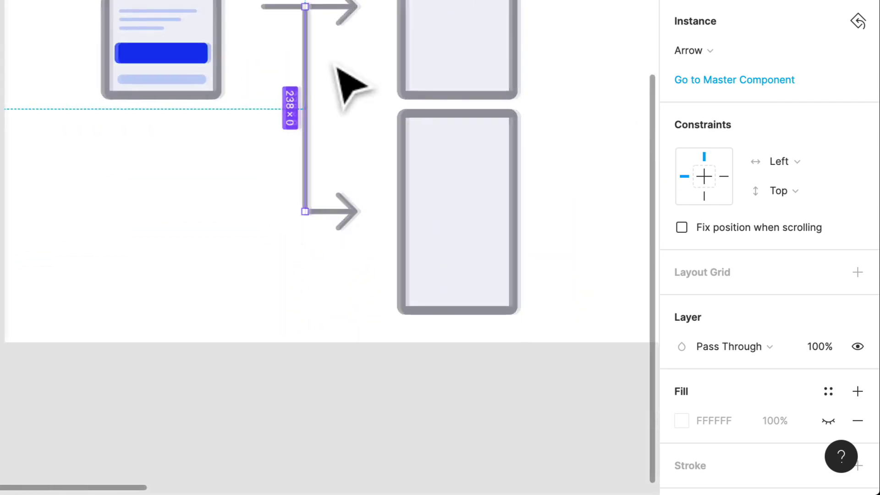
Extend the Onboarding frame's lower edge downward to add space beneath the second phone screen.
{"action": "scroll", "coordinate": [337, 69], "scroll_direction": "right", "scroll_amount": 3}
{"action": "scroll", "coordinate": [334, 68], "scroll_direction": "down", "scroll_amount": 3}
{"action": "key", "text": "shift+Return"}
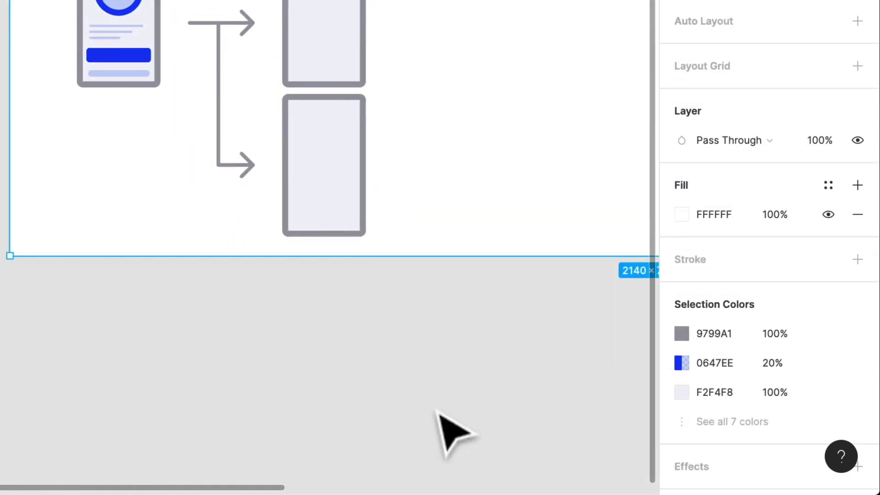
{"action": "left_click_drag", "start_coordinate": [425, 259], "coordinate": [424, 307]}
{"action": "left_click", "coordinate": [425, 267]}
{"action": "scroll", "coordinate": [309, 279], "scroll_direction": "up", "scroll_amount": 3}
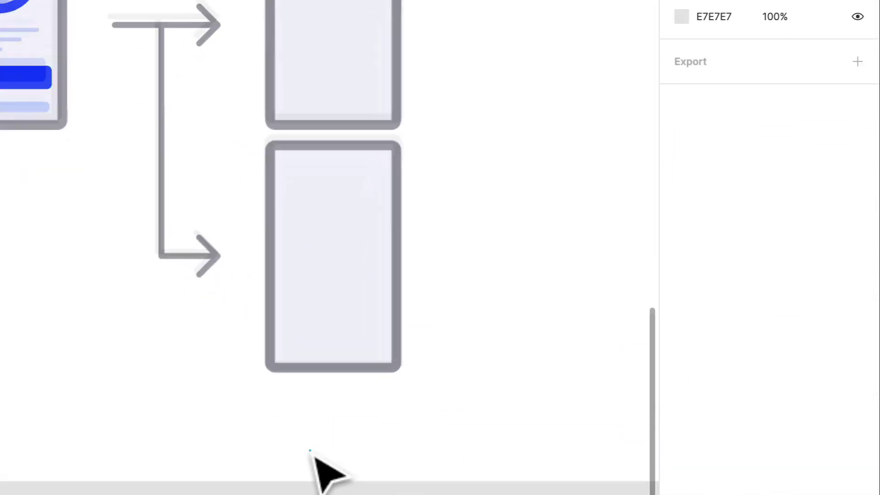
Move the lower phone screen straight down to Y 592 to widen the gap beneath the upper screen.
{"action": "left_click_drag", "start_coordinate": [355, 252], "coordinate": [351, 316]}
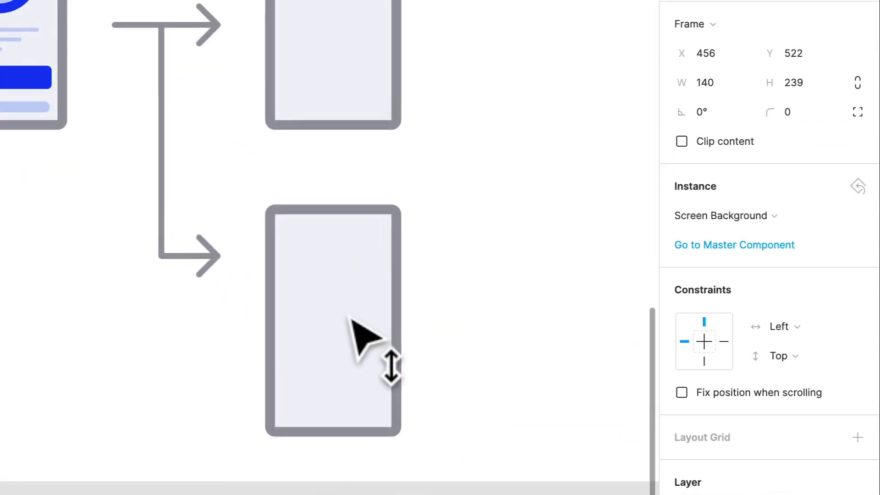
{"action": "scroll", "coordinate": [359, 282], "scroll_direction": "up", "scroll_amount": 3}
{"action": "scroll", "coordinate": [361, 294], "scroll_direction": "down", "scroll_amount": 3}
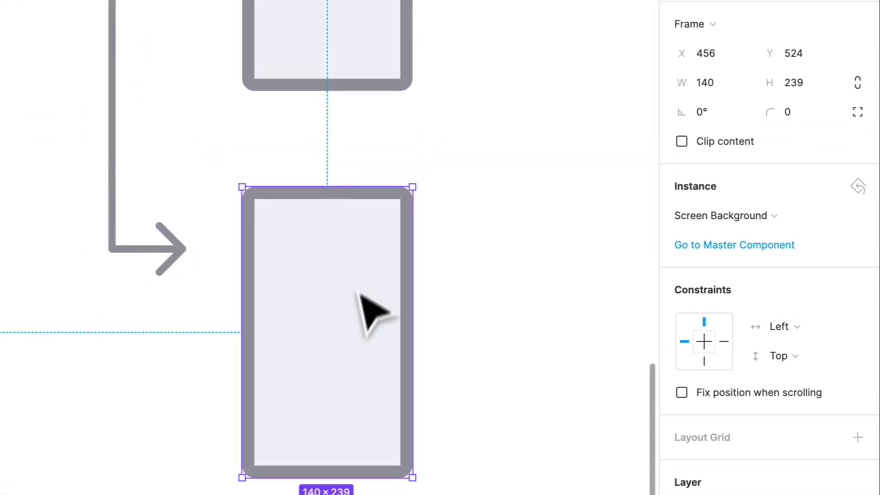
{"action": "key", "text": "shift+Down"}
{"action": "key", "text": "shift+Down"}
{"action": "scroll", "coordinate": [408, 212], "scroll_direction": "down", "scroll_amount": 3}
{"action": "scroll", "coordinate": [235, 137], "scroll_direction": "up", "scroll_amount": 4}
{"action": "left_click", "coordinate": [81, 39]}
{"action": "scroll", "coordinate": [329, 247], "scroll_direction": "down", "scroll_amount": 4}
{"action": "scroll", "coordinate": [477, 380], "scroll_direction": "up", "scroll_amount": 3}
{"action": "scroll", "coordinate": [475, 474], "scroll_direction": "up", "scroll_amount": 3}
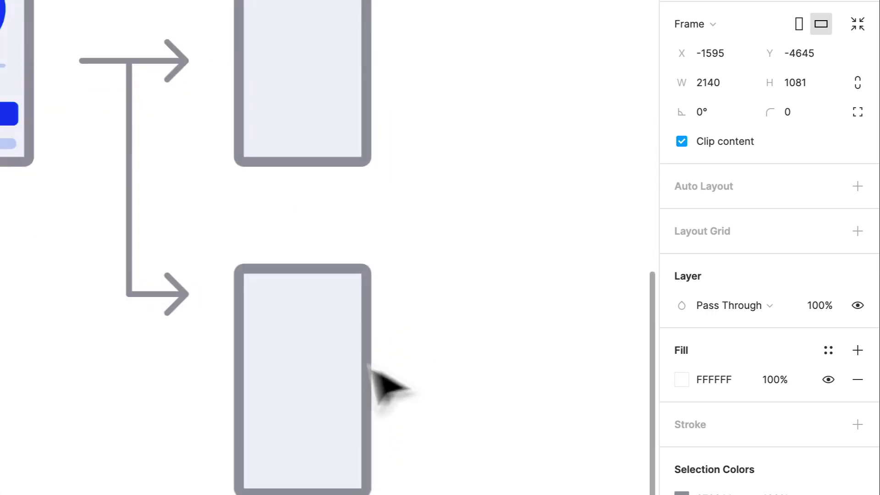
{"action": "left_click_drag", "start_coordinate": [356, 366], "coordinate": [345, 404]}
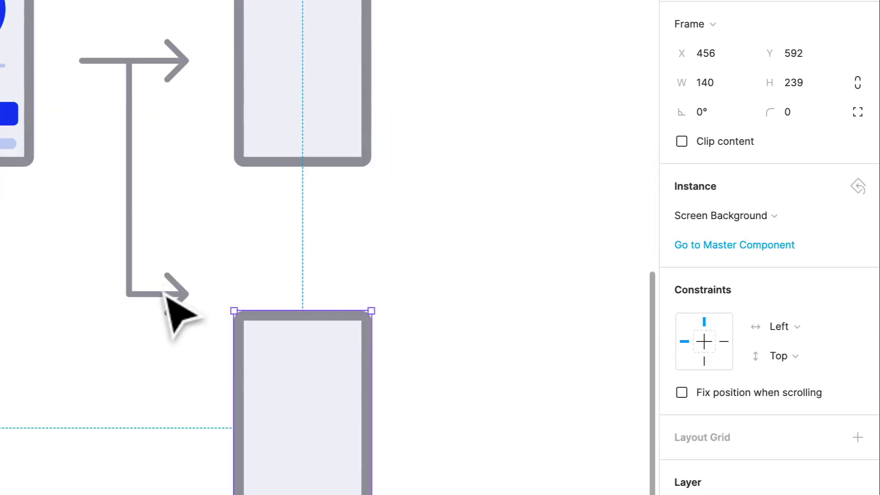
Move the lower arrow down to the lower screen's middle at Y 711 and extend the vertical line to it, about 374 long.
{"action": "left_click_drag", "start_coordinate": [171, 295], "coordinate": [173, 425]}
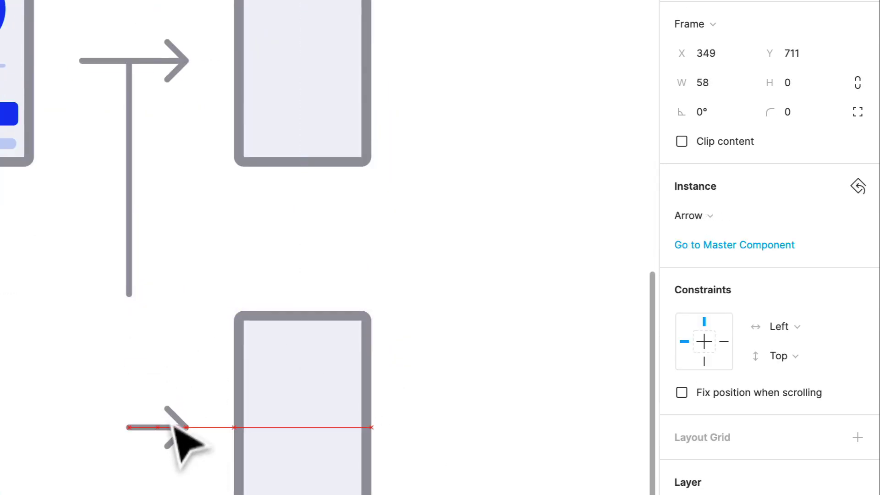
{"action": "left_click", "coordinate": [130, 294]}
{"action": "left_click_drag", "start_coordinate": [130, 297], "coordinate": [136, 427]}
{"action": "left_click", "coordinate": [185, 246]}
{"action": "left_click", "coordinate": [130, 242]}
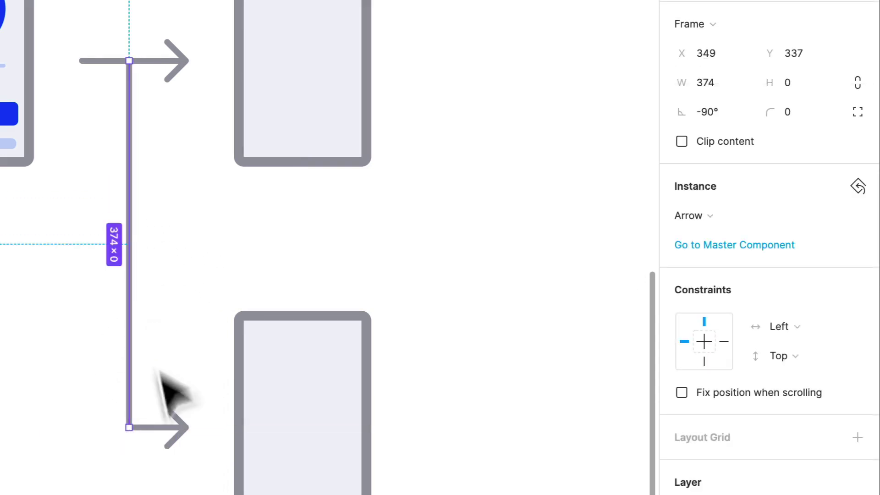
Detach the vertical line and the lower arrow from their master component.
{"action": "left_click", "coordinate": [170, 425], "text": "shift"}
{"action": "left_click", "coordinate": [146, 362]}
{"action": "scroll", "coordinate": [144, 360], "scroll_direction": "up", "scroll_amount": 3}
{"action": "left_click", "coordinate": [120, 398]}
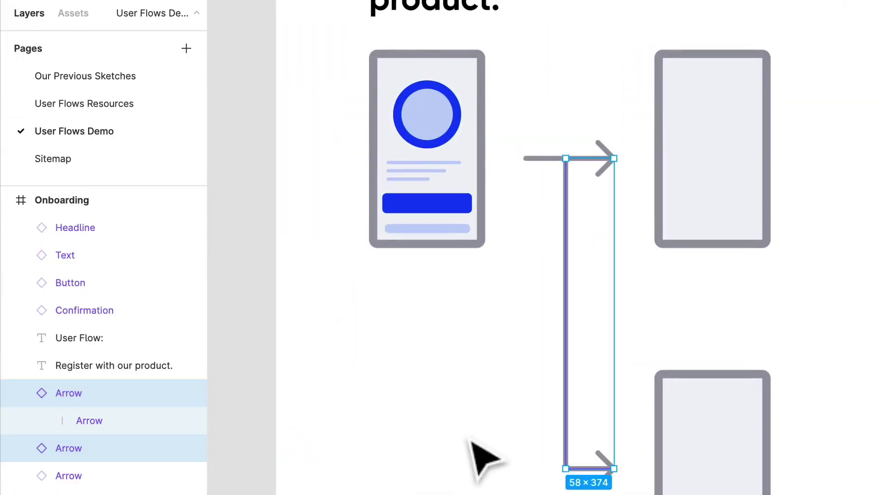
{"action": "key", "text": "super+z"}
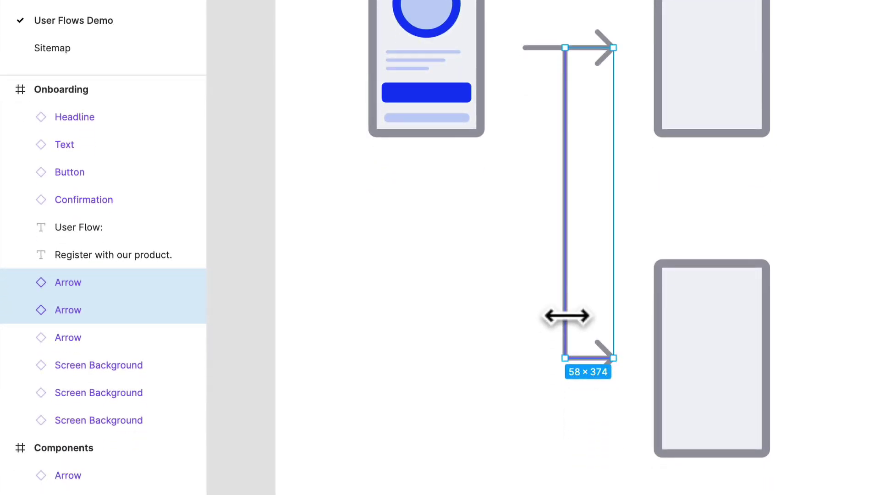
{"action": "left_click_drag", "start_coordinate": [505, 267], "coordinate": [609, 452]}
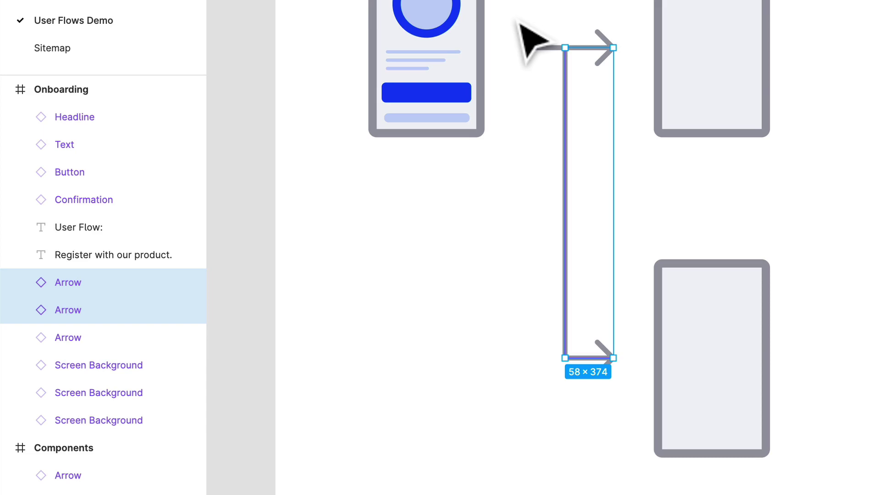
{"action": "right_click", "coordinate": [562, 203]}
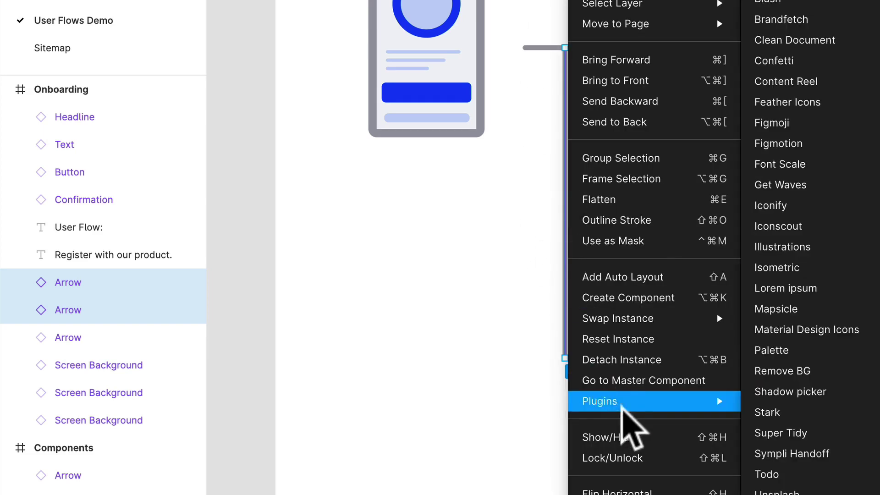
{"action": "left_click", "coordinate": [493, 274]}
{"action": "left_click_drag", "start_coordinate": [495, 257], "coordinate": [607, 404]}
{"action": "key", "text": "alt"}
{"action": "key", "text": "super"}
{"action": "key", "text": "alt+super+b"}
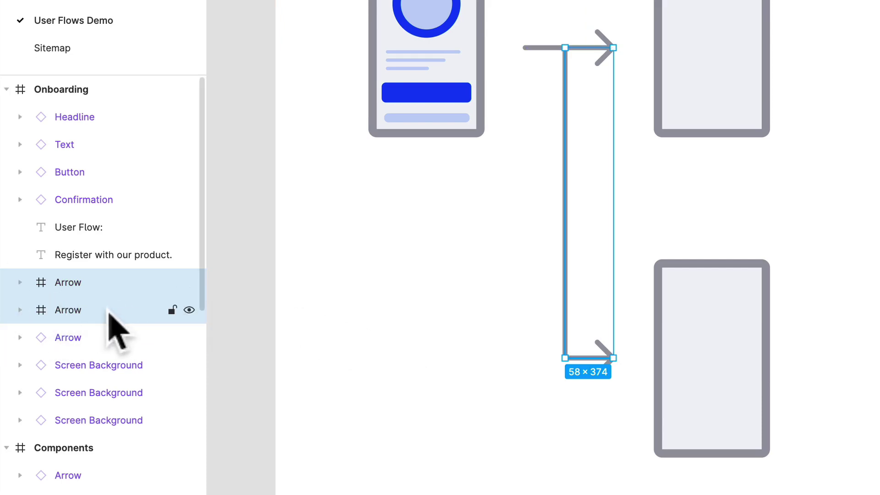
Combine the vertical line and lower arrow into a new component named Second Arrow.
{"action": "key", "text": "alt+super+k"}
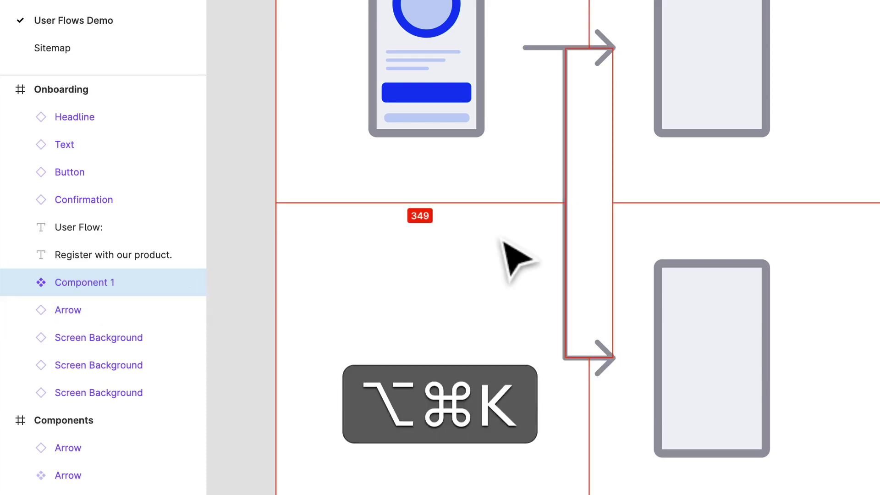
{"action": "key", "text": "super+r"}
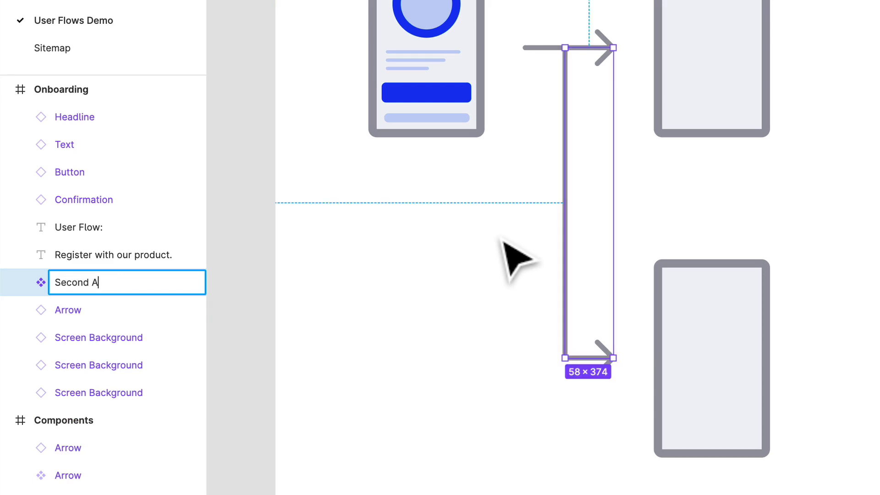
{"action": "key", "text": "Return"}
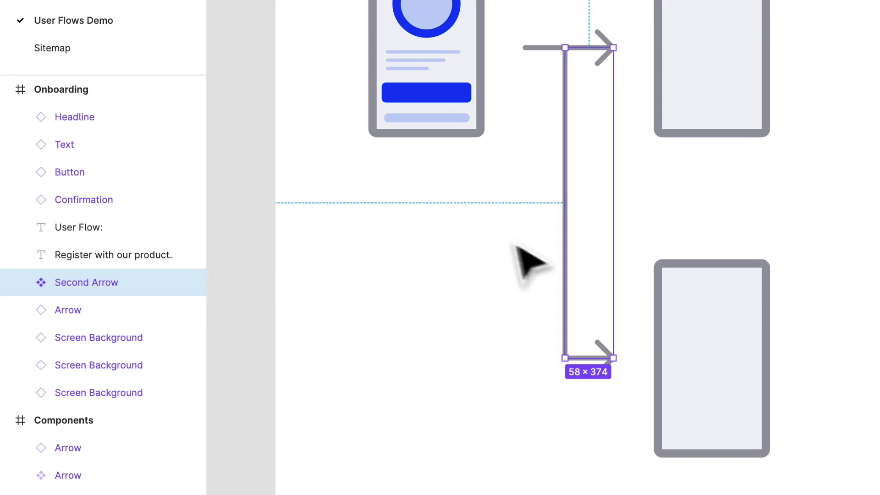
Duplicate Second Arrow in place, then move the master component into the Components frame beside the circle.
{"action": "key", "text": "super+d"}
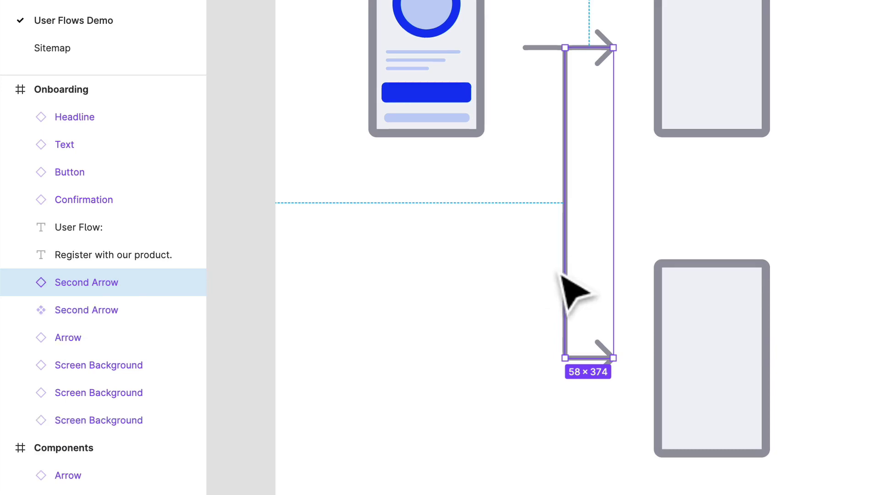
{"action": "left_click", "coordinate": [75, 310]}
{"action": "scroll", "coordinate": [637, 294], "scroll_direction": "down", "scroll_amount": 3}
{"action": "scroll", "coordinate": [650, 314], "scroll_direction": "down", "scroll_amount": 1}
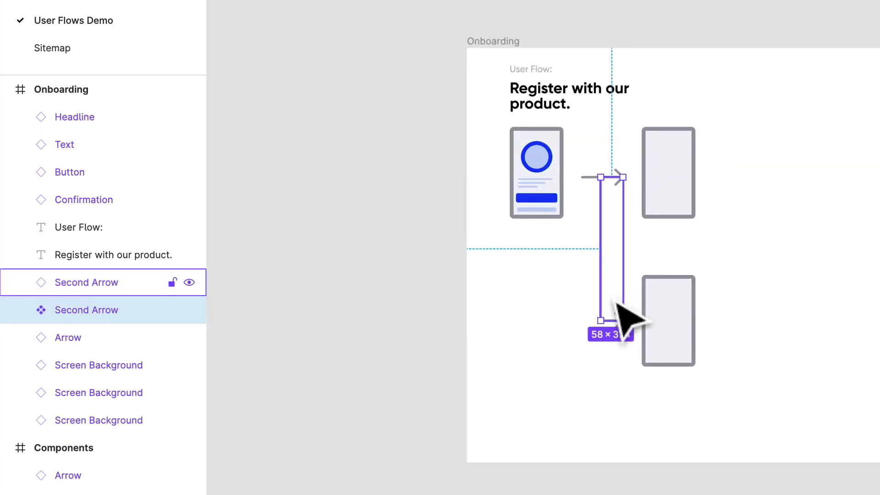
{"action": "left_click_drag", "start_coordinate": [624, 320], "coordinate": [878, 50]}
{"action": "scroll", "coordinate": [841, 91], "scroll_direction": "up", "scroll_amount": 4}
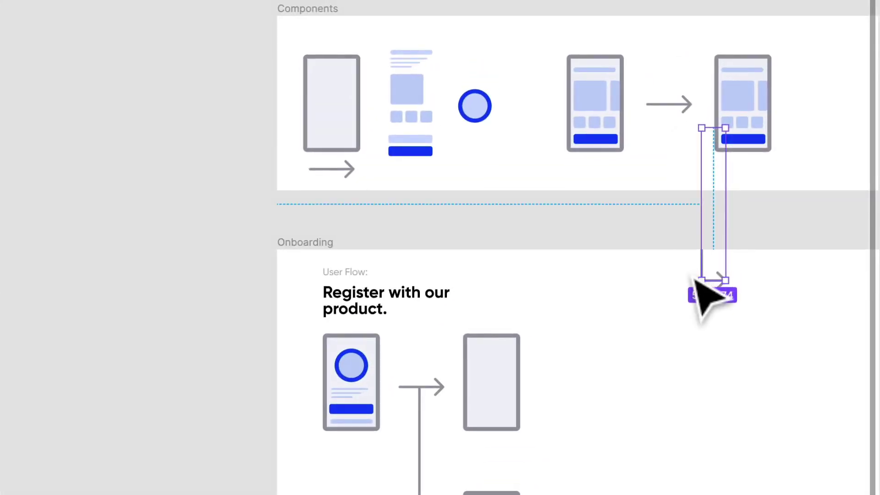
{"action": "left_click_drag", "start_coordinate": [718, 265], "coordinate": [535, 165]}
{"action": "left_click", "coordinate": [454, 213]}
Duplicate the "User Flow:" text below the first phone screen and change the copy to "Step 1".
{"action": "scroll", "coordinate": [541, 298], "scroll_direction": "down", "scroll_amount": 6}
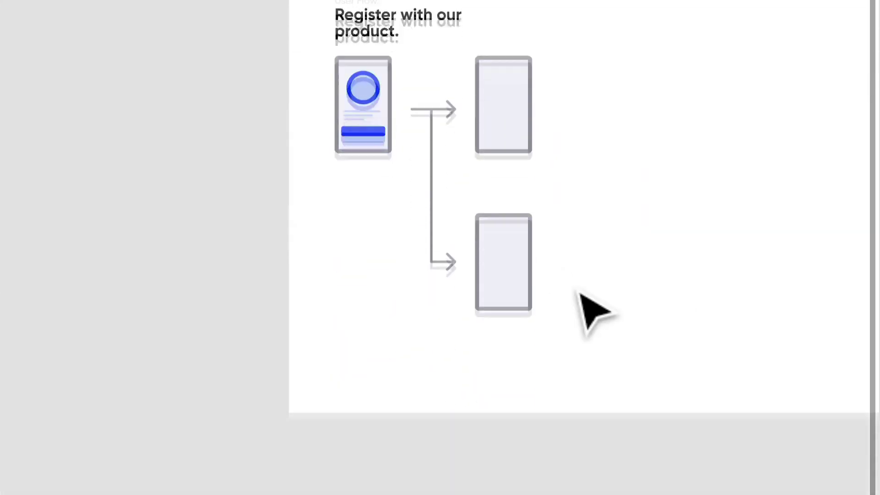
{"action": "scroll", "coordinate": [578, 288], "scroll_direction": "up", "scroll_amount": 3}
{"action": "left_click", "coordinate": [366, 227]}
{"action": "scroll", "coordinate": [481, 203], "scroll_direction": "up", "scroll_amount": 3}
{"action": "scroll", "coordinate": [460, 211], "scroll_direction": "up", "scroll_amount": 3}
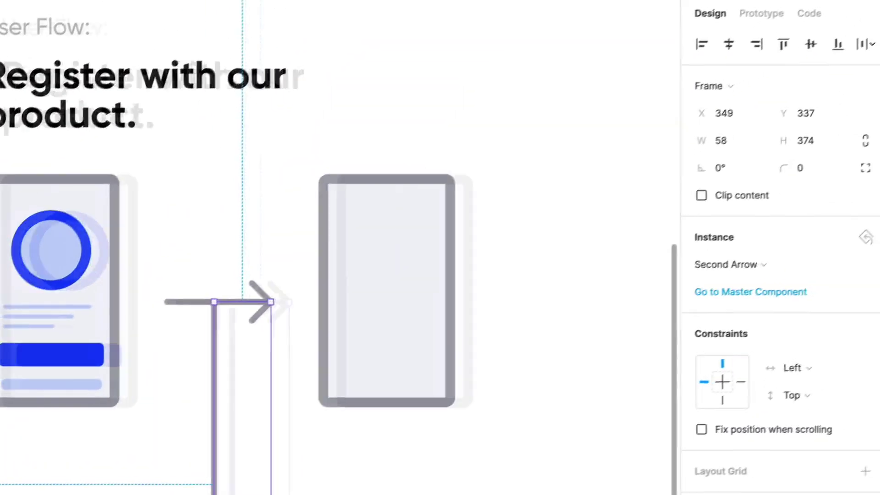
{"action": "left_click_drag", "start_coordinate": [79, 32], "coordinate": [91, 474]}
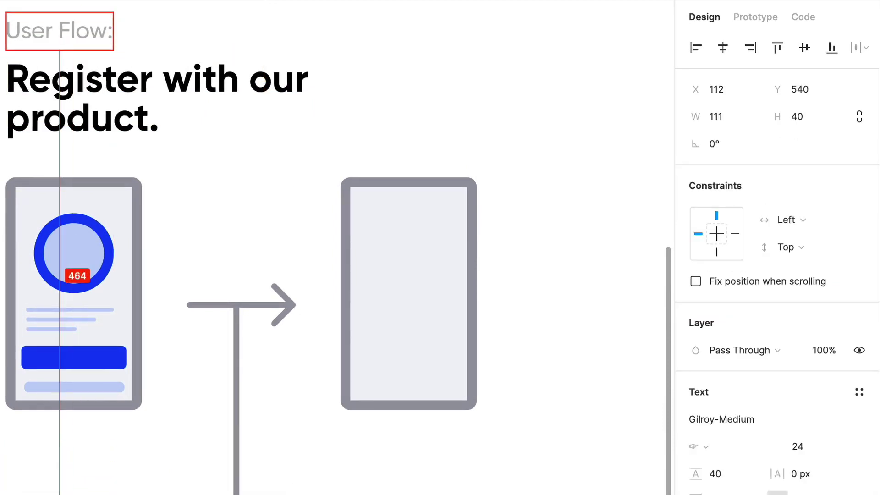
{"action": "double_click", "coordinate": [72, 454]}
{"action": "type", "text": "Step 1"}
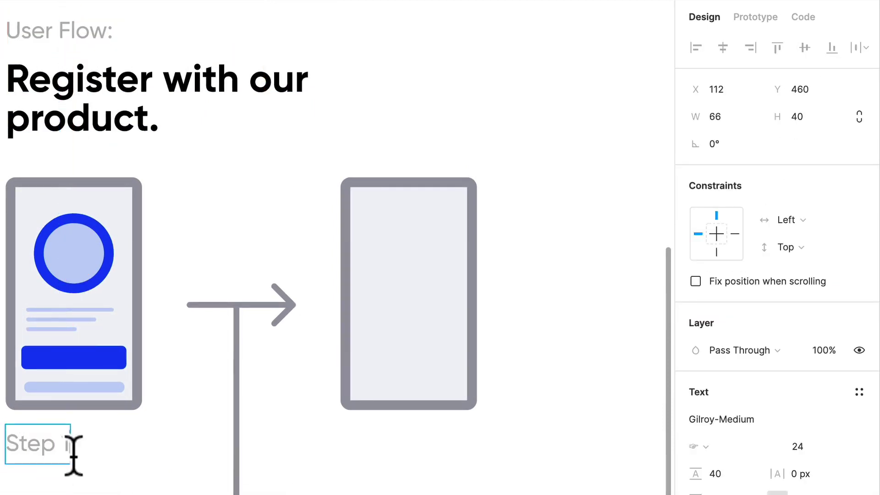
Set the Step 1 label's font size to 16 and its line height to 100%.
{"action": "key", "text": "ctrl+a"}
{"action": "left_click", "coordinate": [805, 446]}
{"action": "type", "text": "1"}
{"action": "key", "text": "Return"}
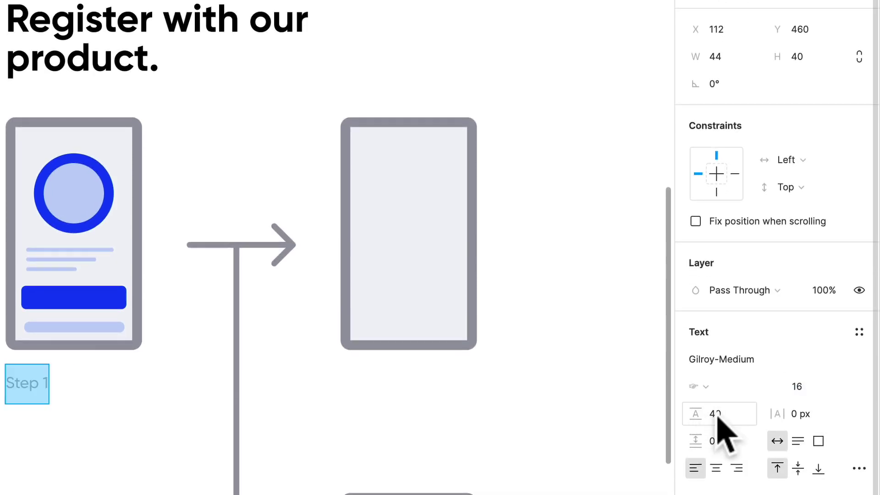
{"action": "key", "text": "Return"}
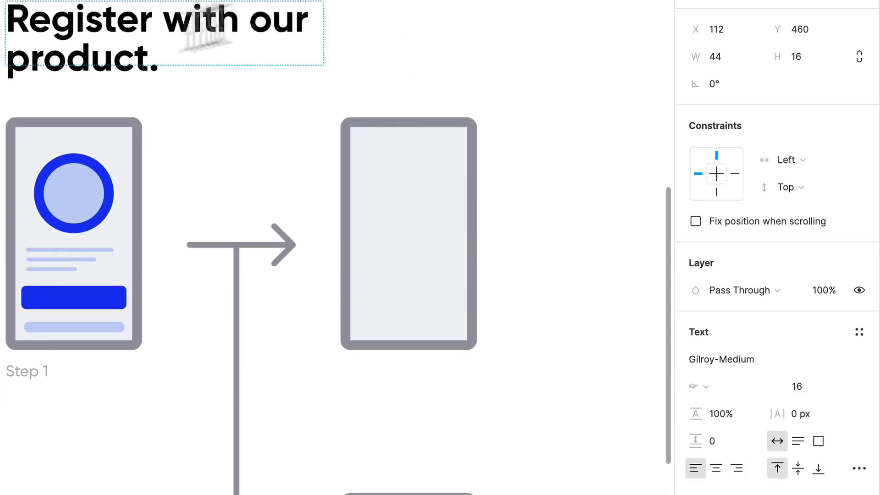
Duplicate the Step 1 label just below itself at Y 497 and set the copy's line height to 150% and fill opacity to 100%.
{"action": "left_click_drag", "start_coordinate": [35, 376], "coordinate": [32, 412]}
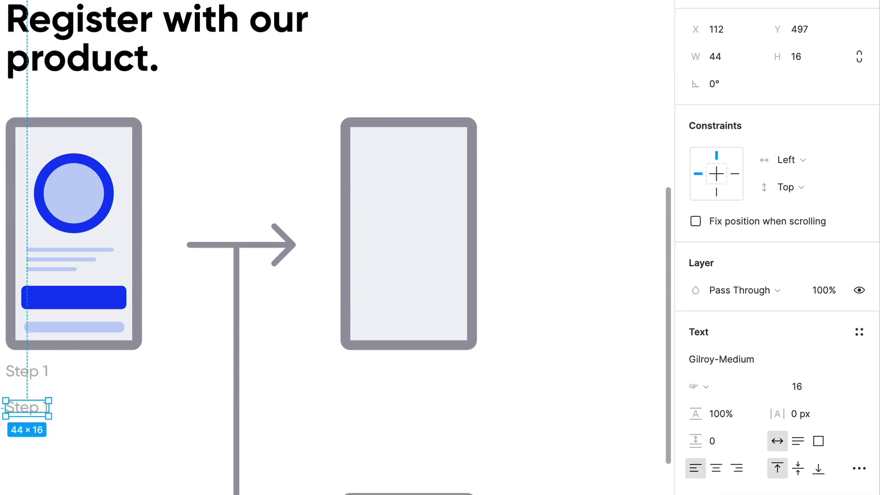
{"action": "left_click", "coordinate": [731, 414]}
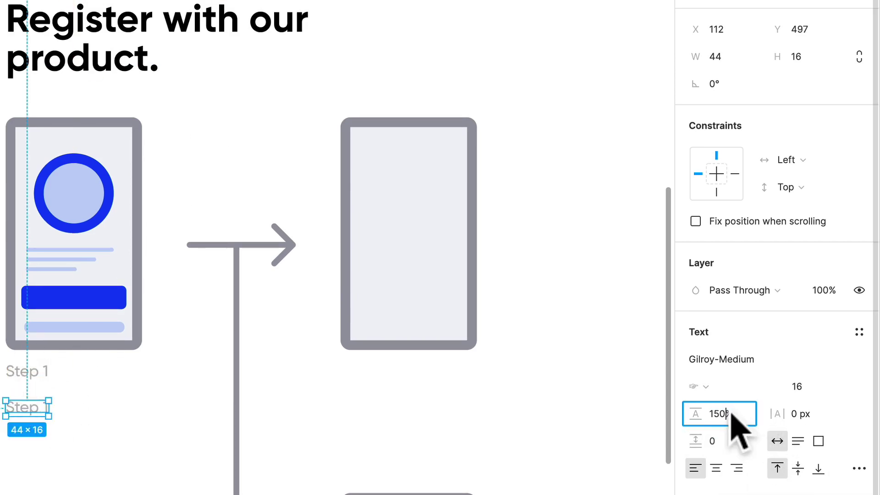
{"action": "key", "text": "Return"}
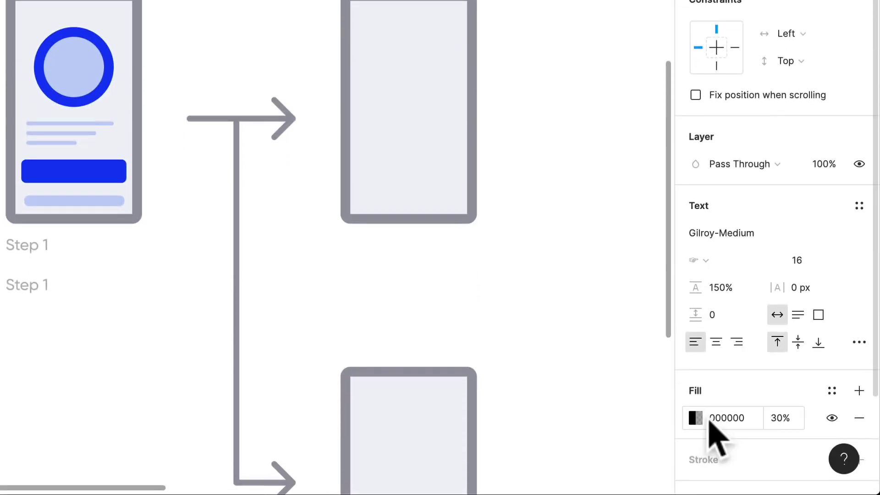
{"action": "left_click", "coordinate": [775, 415]}
{"action": "type", "text": "100"}
{"action": "key", "text": "Return"}
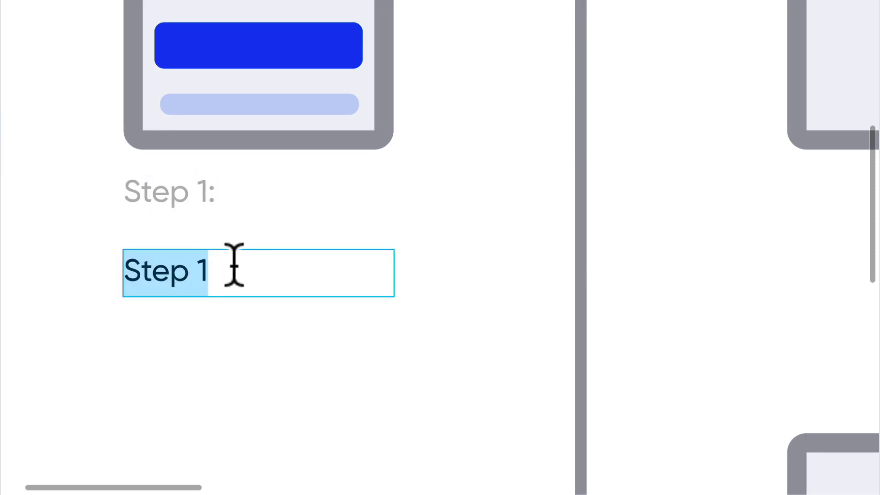
Replace the copied label's text with "User arrives at our welcome screen and notices a button to proceed forward for registration.".
{"action": "type", "text": "User arrives at"}
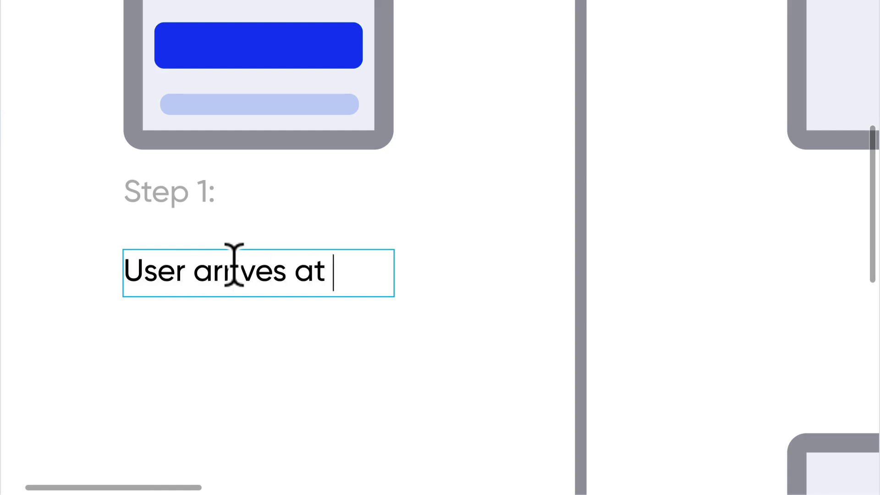
{"action": "type", "text": "welcome screen"}
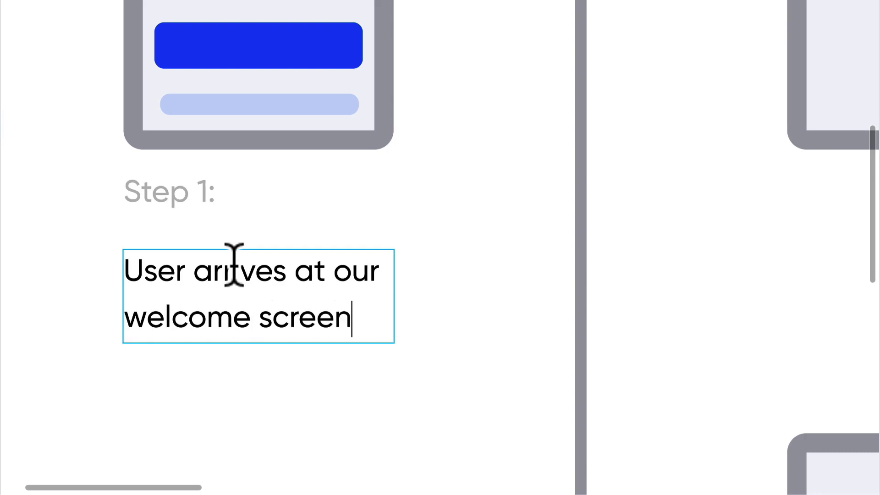
{"action": "type", "text": "and notices"}
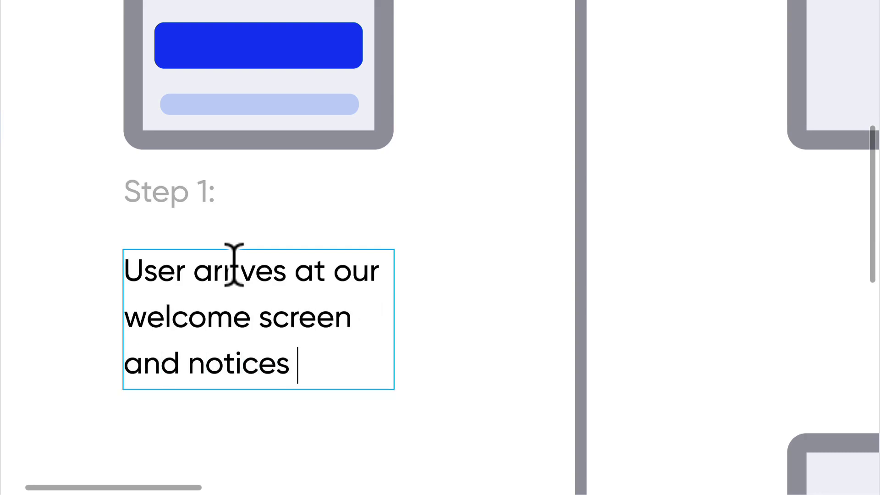
{"action": "type", "text": " a button to proceed forward for"}
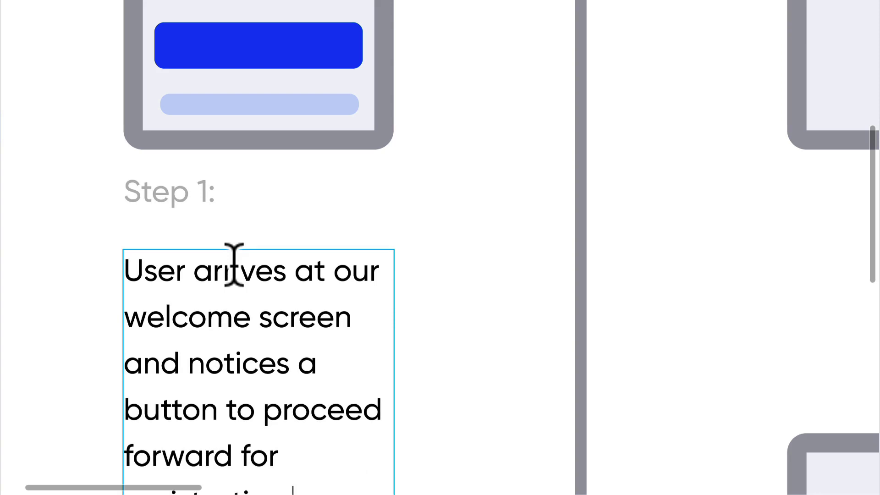
Set the line height of the whole Step 1 description to 125%.
{"action": "scroll", "coordinate": [233, 263], "scroll_direction": "down", "scroll_amount": 5}
{"action": "key", "text": "ctrl+a"}
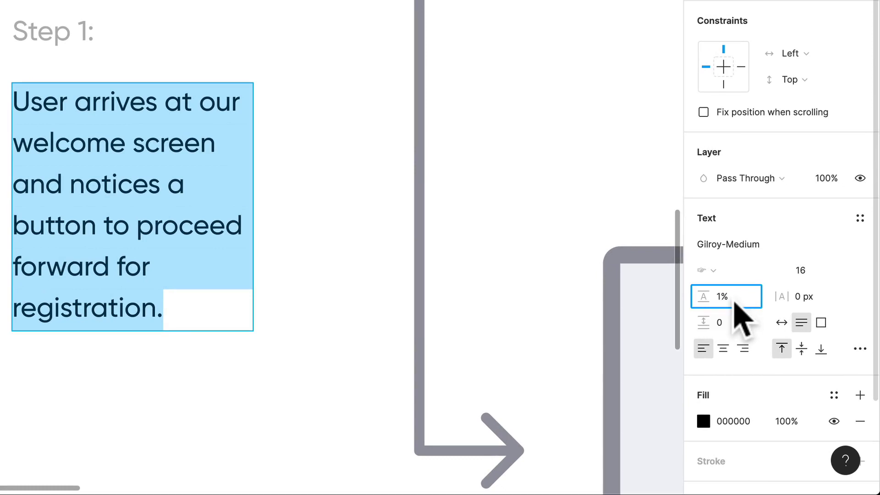
{"action": "key", "text": "Return"}
Add a second paragraph to the description: "The user is also able to skip this step and go straight to our home page.".
{"action": "left_click", "coordinate": [178, 271]}
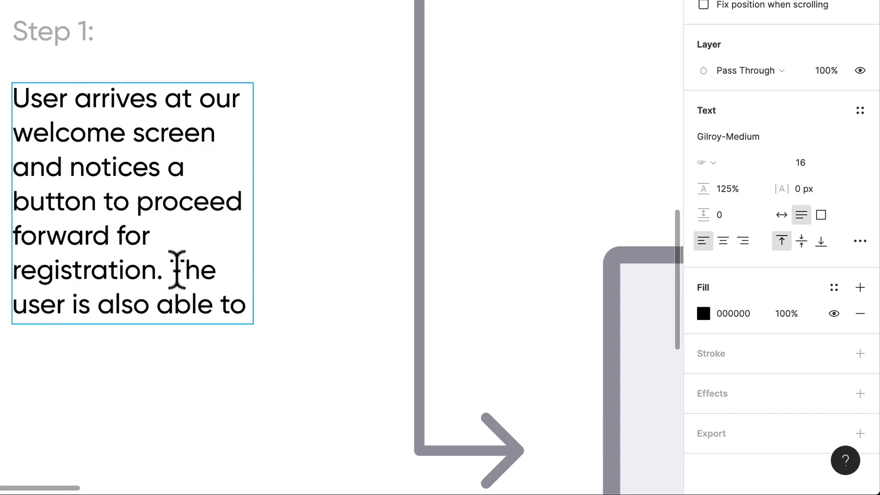
{"action": "key", "text": "Return"}
{"action": "key", "text": "Return"}
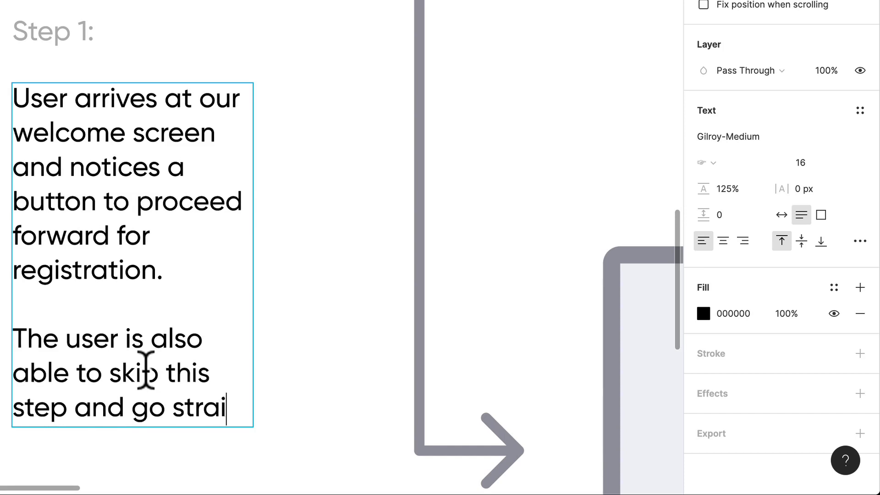
{"action": "type", "text": "ght to our home page."}
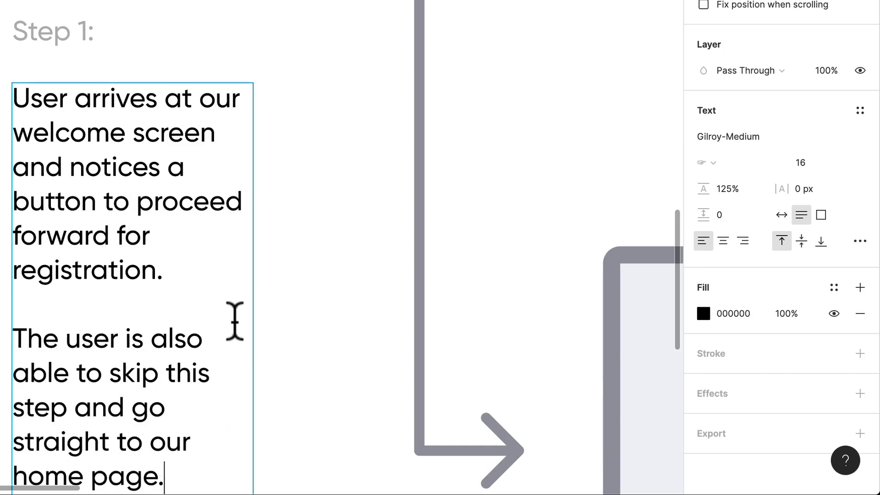
Move the Step 1 description up to Y 481, closer beneath its label.
{"action": "left_click", "coordinate": [332, 269]}
{"action": "scroll", "coordinate": [333, 267], "scroll_direction": "down", "scroll_amount": 3}
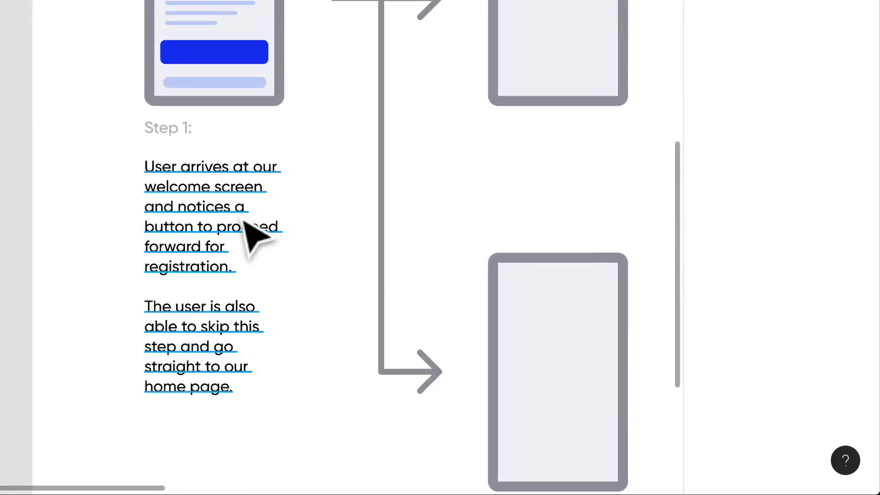
{"action": "left_click_drag", "start_coordinate": [243, 219], "coordinate": [243, 210]}
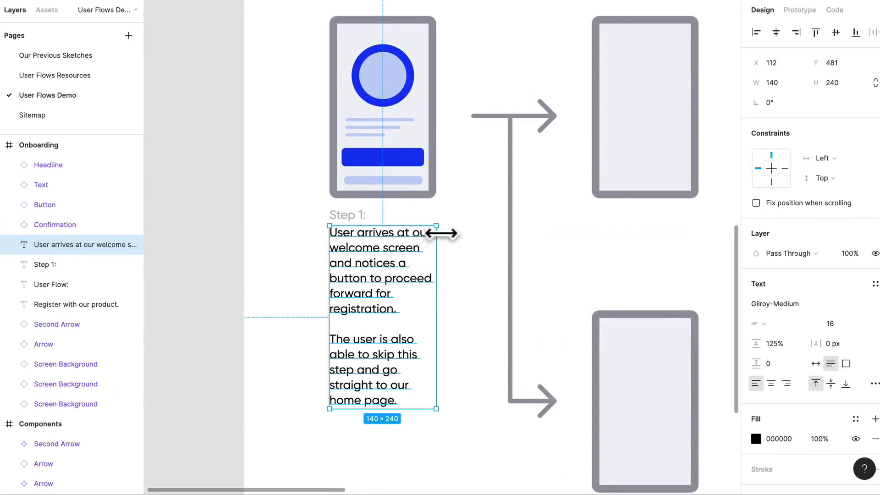
{"action": "scroll", "coordinate": [288, 148], "scroll_direction": "right", "scroll_amount": 3}
{"action": "left_click", "coordinate": [390, 250]}
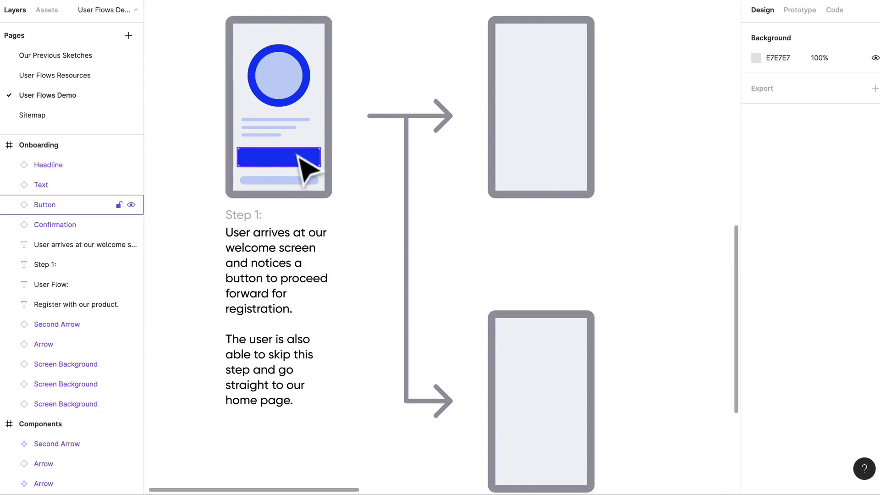
{"action": "left_click", "coordinate": [306, 168]}
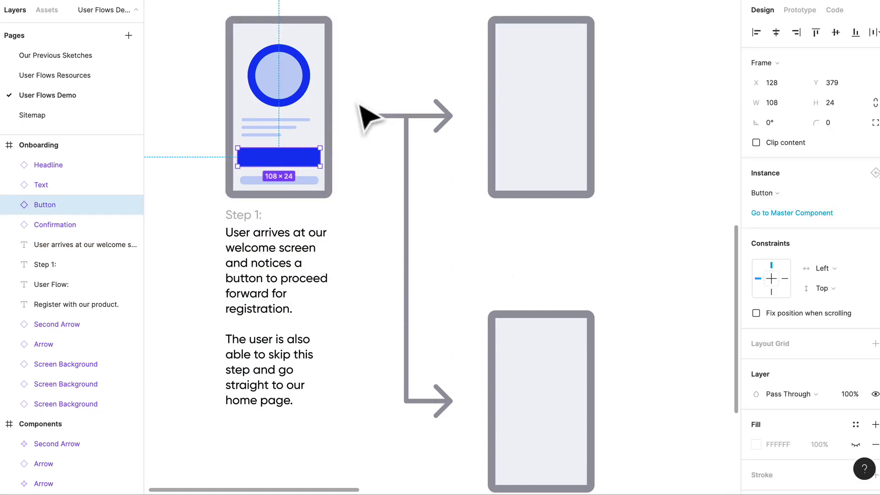
{"action": "left_click", "coordinate": [526, 69]}
{"action": "double_click", "coordinate": [525, 69]}
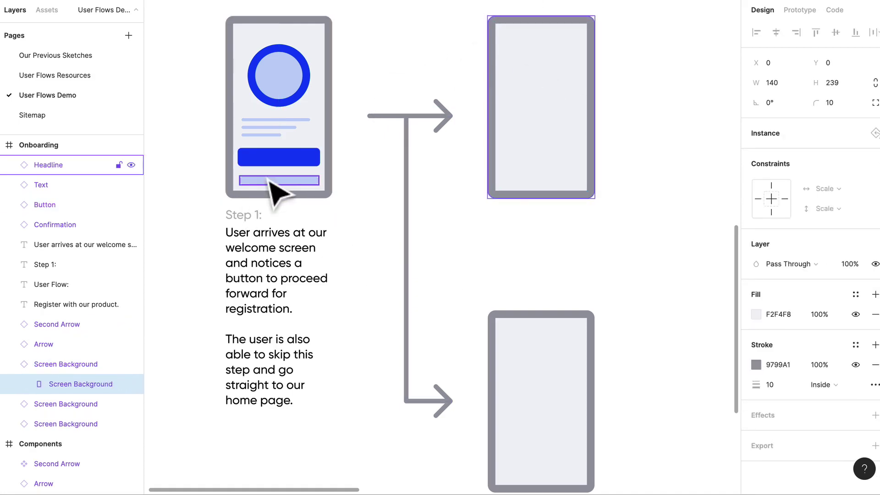
{"action": "left_click", "coordinate": [274, 181]}
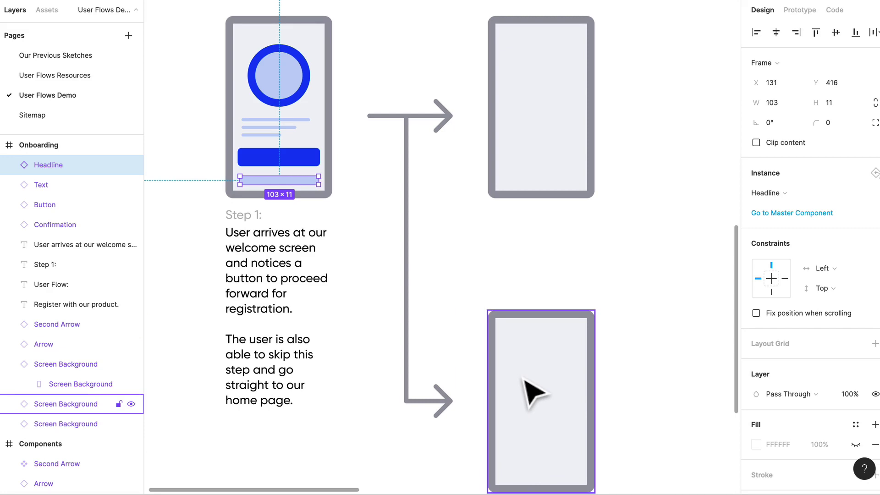
{"action": "left_click", "coordinate": [471, 291]}
Duplicate the Step 1 label and description beneath the second screen at X 456 and change the copied label to "Step 2:".
{"action": "scroll", "coordinate": [477, 290], "scroll_direction": "right", "scroll_amount": 3}
{"action": "left_click", "coordinate": [190, 220]}
{"action": "left_click", "coordinate": [197, 270], "text": "shift"}
{"action": "left_click_drag", "start_coordinate": [197, 270], "coordinate": [451, 258]}
{"action": "left_click", "coordinate": [452, 215]}
{"action": "double_click", "coordinate": [447, 214]}
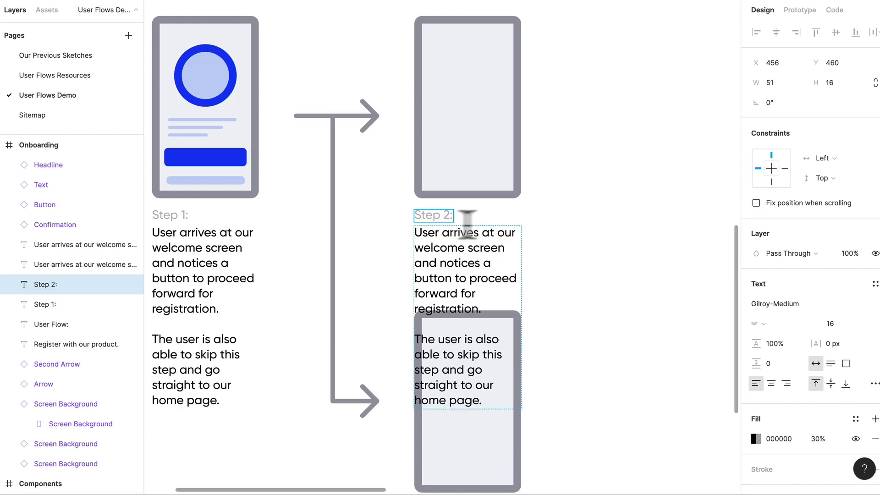
{"action": "key", "text": "Escape"}
{"action": "left_click", "coordinate": [553, 230]}
Replace the copied description with "The user is prompted to add their email and password. They can confirm those details and proceed.".
{"action": "double_click", "coordinate": [476, 275]}
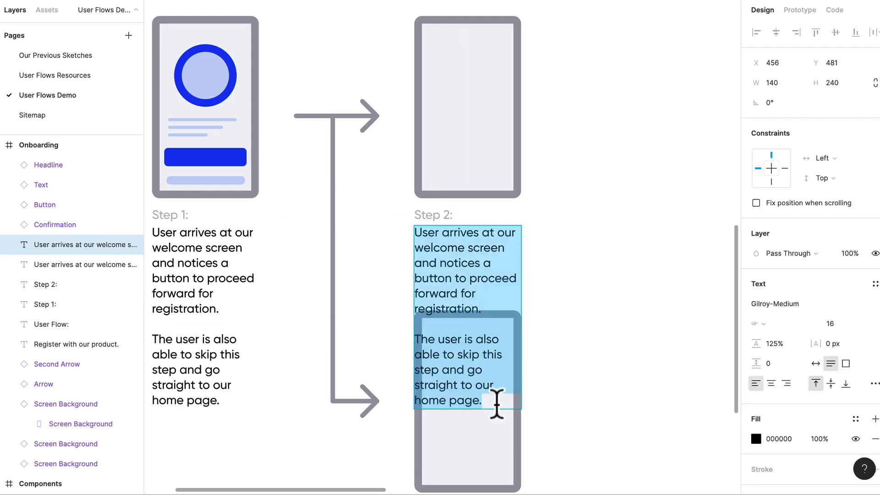
{"action": "left_click_drag", "start_coordinate": [497, 403], "coordinate": [370, 237]}
{"action": "key", "text": "BackSpace"}
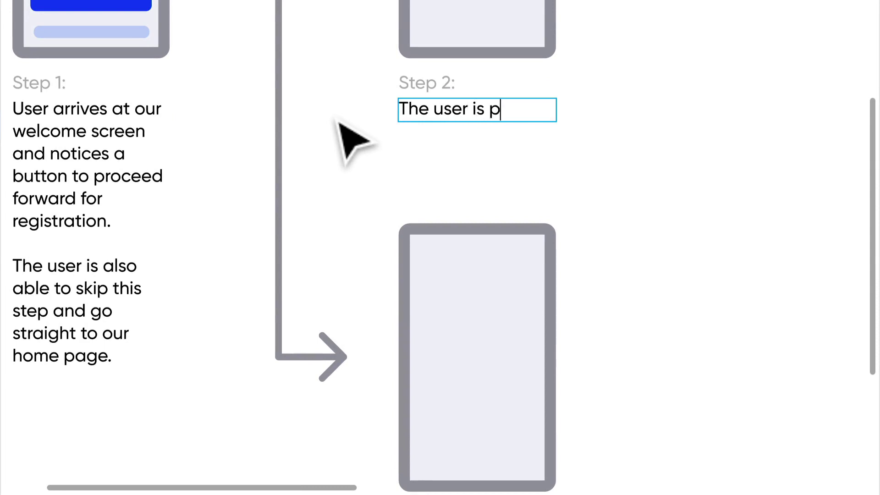
{"action": "type", "text": "pted to a"}
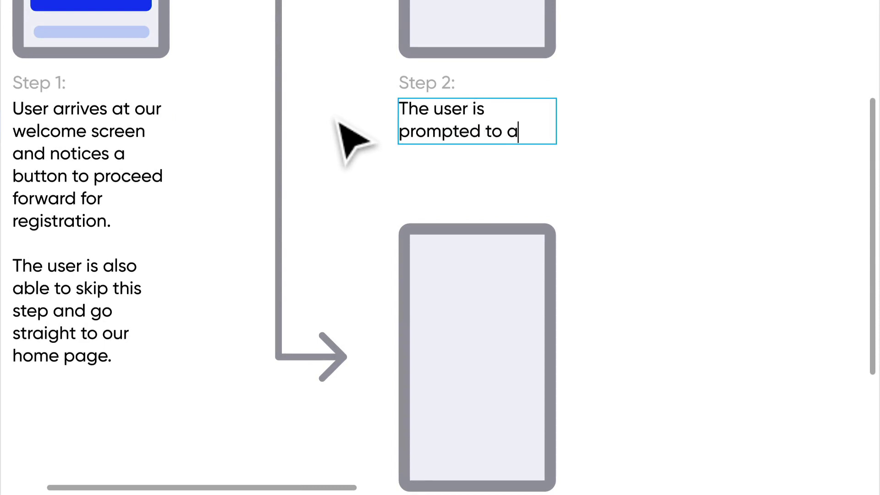
{"action": "type", "text": "dd their email and passwor"}
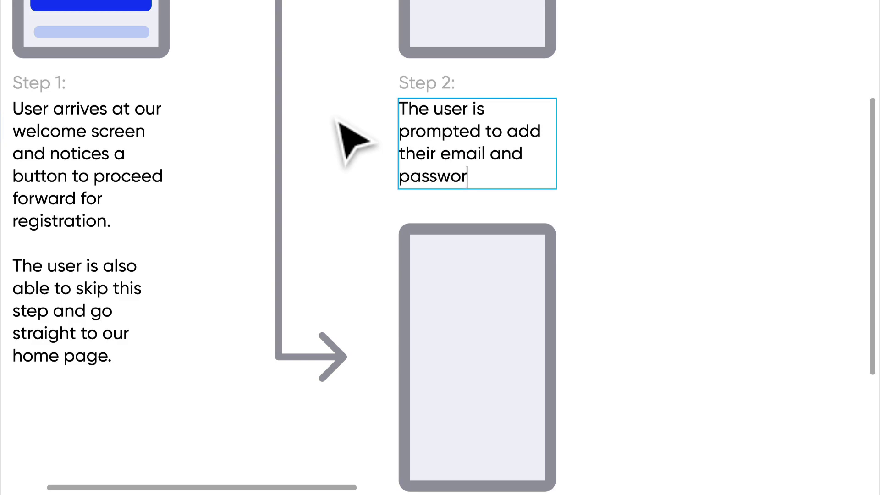
{"action": "type", "text": "d. They can confirm tho"}
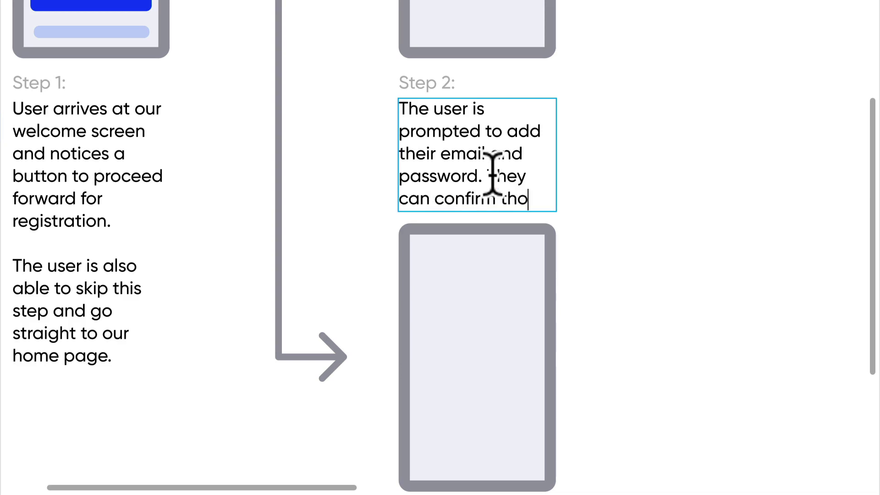
{"action": "type", "text": "se detai"}
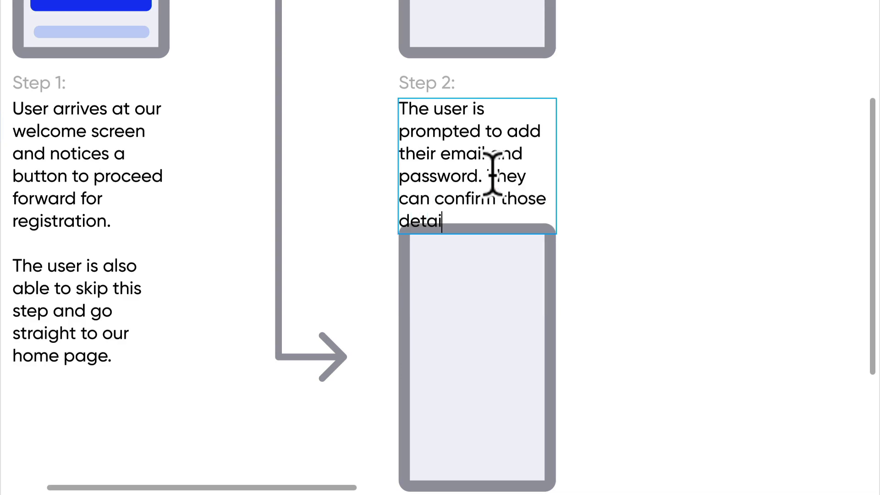
{"action": "type", "text": "ls and proceed."}
{"action": "key", "text": "Escape"}
Move the lower branch screen down to leave a 36 px gap below the Step 2 description.
{"action": "scroll", "coordinate": [628, 271], "scroll_direction": "down", "scroll_amount": 3}
{"action": "left_click", "coordinate": [545, 306]}
{"action": "left_click_drag", "start_coordinate": [545, 307], "coordinate": [544, 354]}
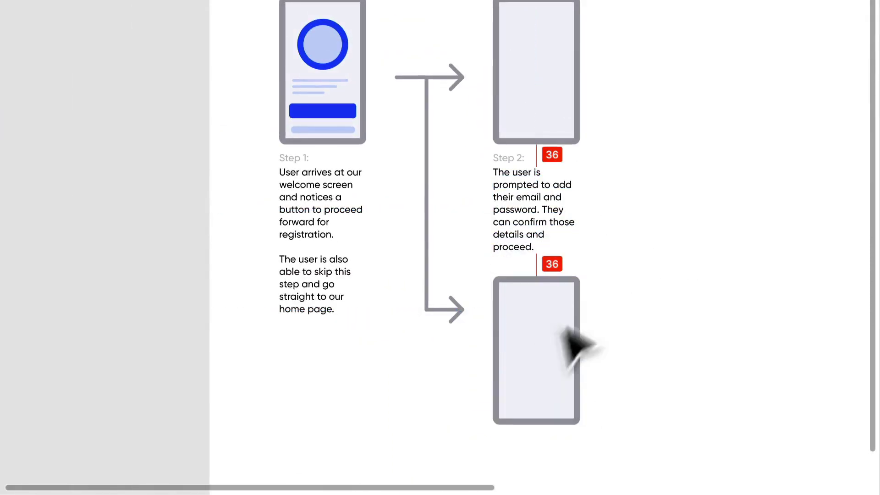
{"action": "left_click", "coordinate": [620, 200]}
Place an instance of the light-blue field component, centred in the upper part of the Step 2 screen.
{"action": "scroll", "coordinate": [596, 210], "scroll_direction": "up", "scroll_amount": 3}
{"action": "scroll", "coordinate": [596, 209], "scroll_direction": "up", "scroll_amount": 5}
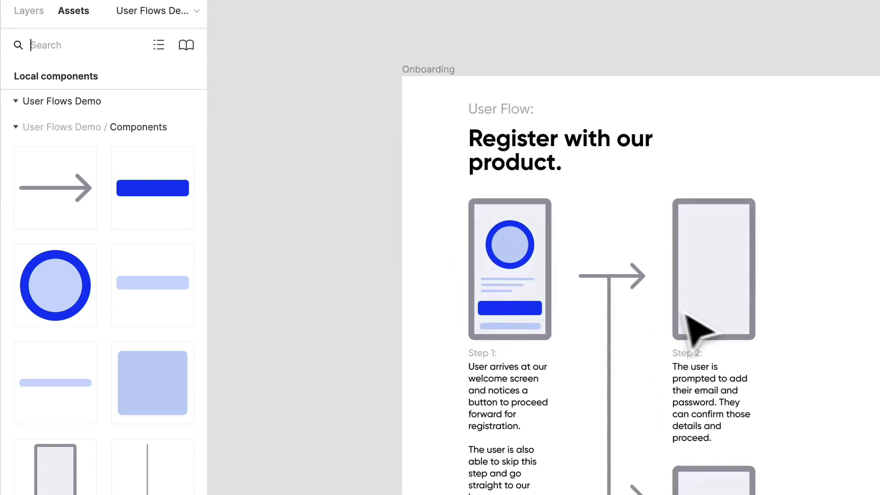
{"action": "scroll", "coordinate": [701, 321], "scroll_direction": "up", "scroll_amount": 5}
{"action": "left_click_drag", "start_coordinate": [153, 285], "coordinate": [746, 187]}
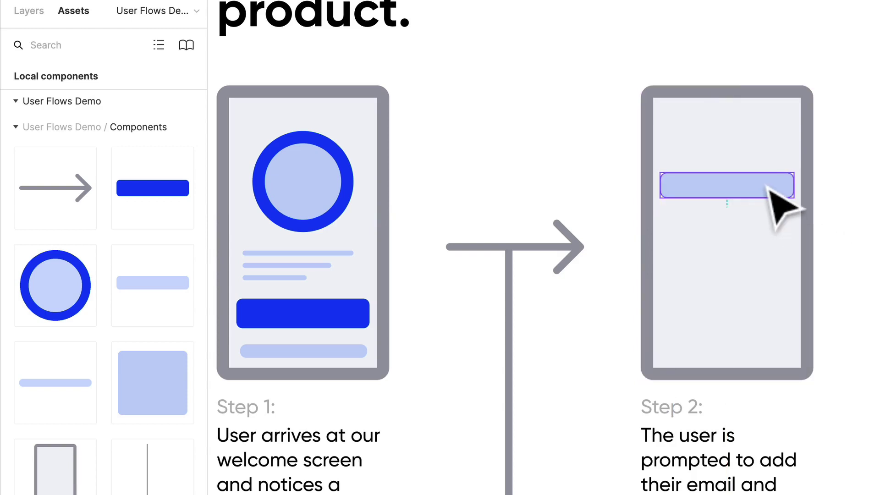
{"action": "left_click", "coordinate": [751, 189]}
Go to the light-blue field's master component and set its inner rectangle's vertical constraint to Top & Bottom.
{"action": "scroll", "coordinate": [564, 170], "scroll_direction": "up", "scroll_amount": 3}
{"action": "scroll", "coordinate": [562, 171], "scroll_direction": "down", "scroll_amount": 3}
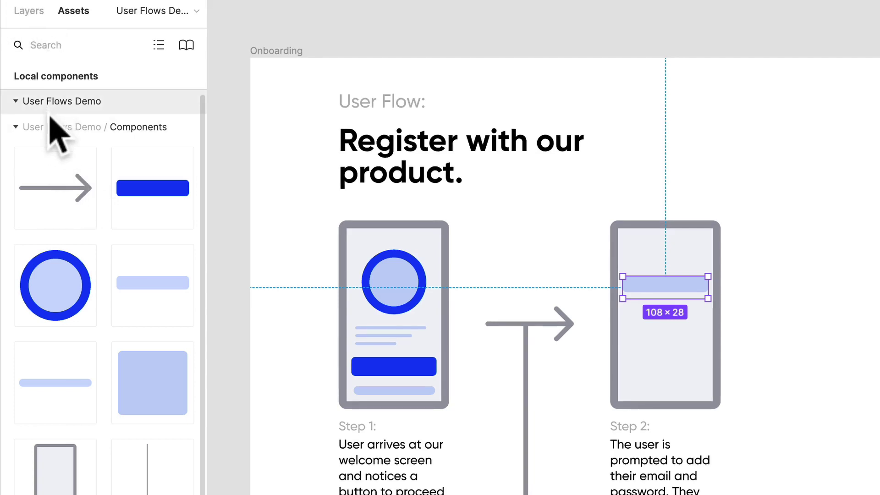
{"action": "scroll", "coordinate": [678, 298], "scroll_direction": "up", "scroll_amount": 5}
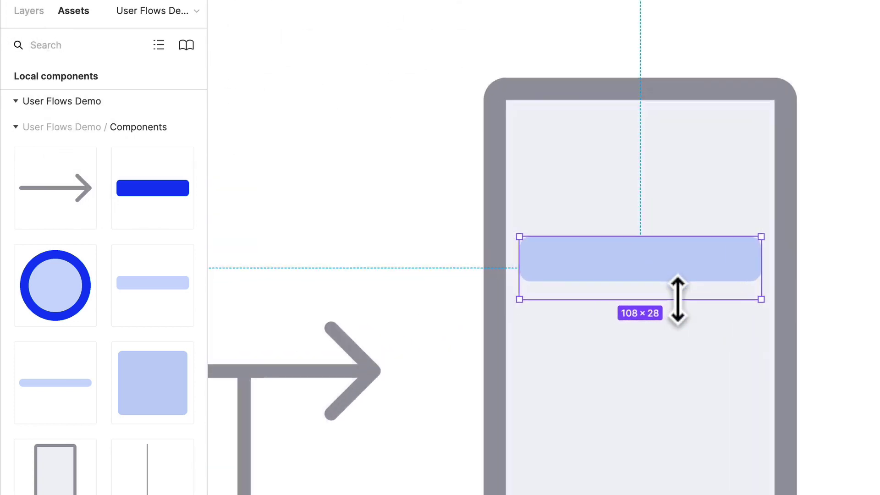
{"action": "right_click", "coordinate": [634, 263]}
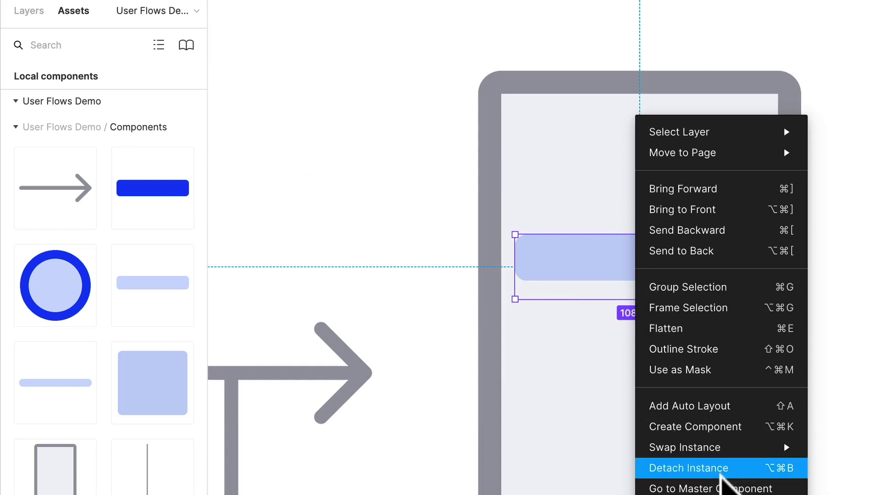
{"action": "left_click", "coordinate": [720, 487]}
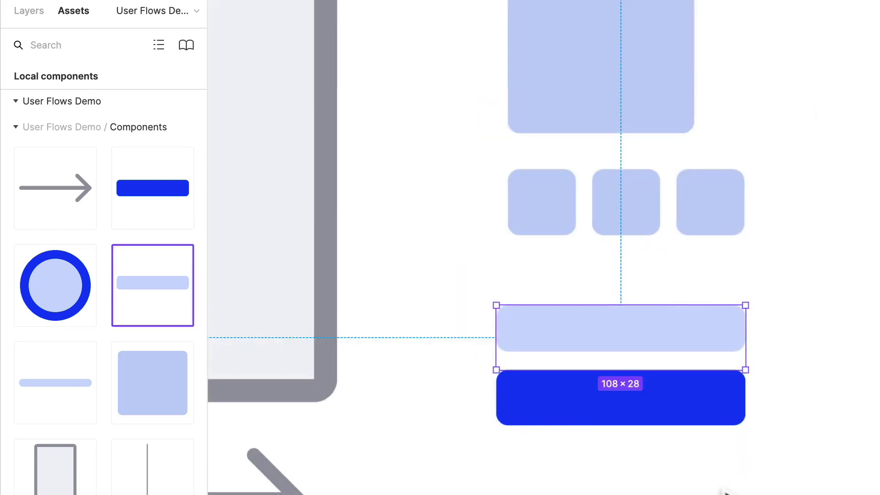
{"action": "left_click", "coordinate": [624, 322]}
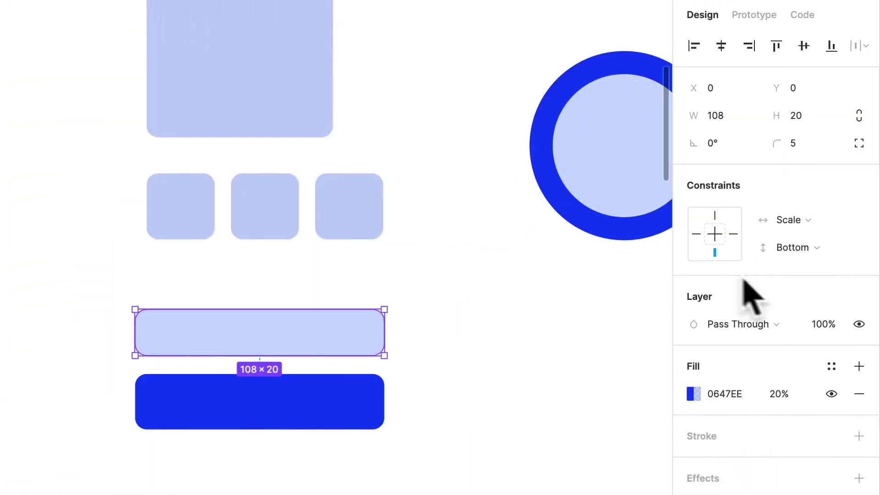
{"action": "left_click", "coordinate": [714, 216]}
{"action": "left_click", "coordinate": [485, 355]}
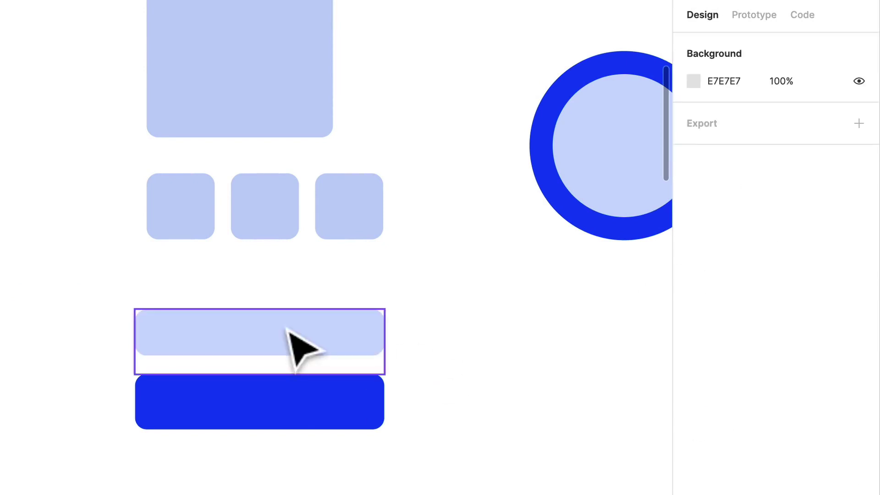
Reduce the light-blue field master component's frame height to 20 so it fits its rectangle.
{"action": "left_click", "coordinate": [287, 328]}
{"action": "left_click_drag", "start_coordinate": [289, 372], "coordinate": [291, 356]}
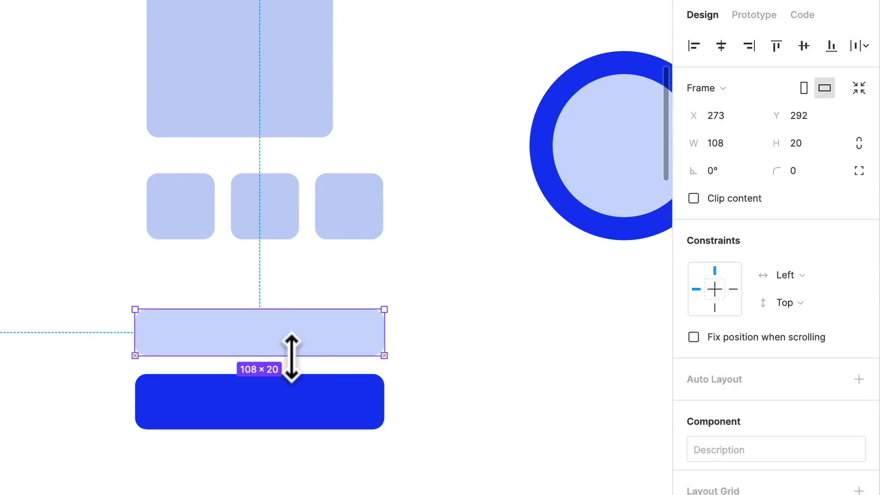
{"action": "double_click", "coordinate": [269, 333]}
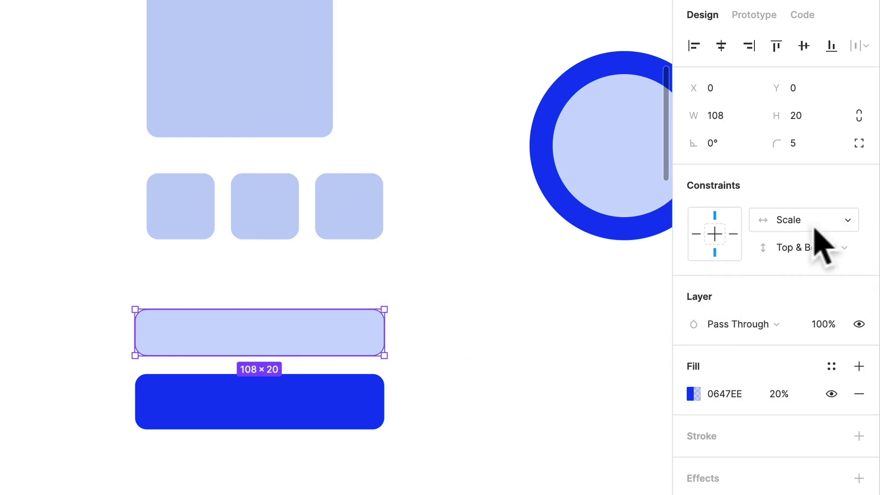
{"action": "left_click", "coordinate": [537, 359]}
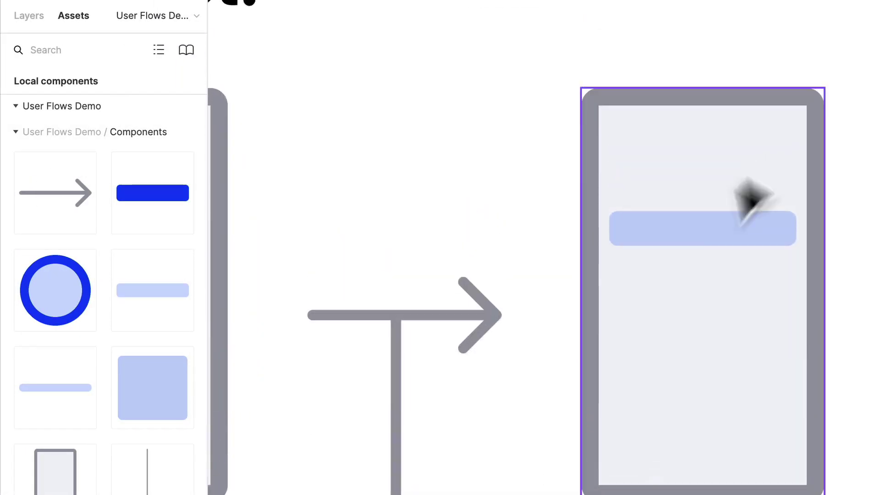
Duplicate the light-blue field below itself on the Step 2 screen and place the dark-blue button component beneath the pair.
{"action": "left_click_drag", "start_coordinate": [715, 215], "coordinate": [710, 286]}
{"action": "left_click", "coordinate": [713, 242], "text": "shift"}
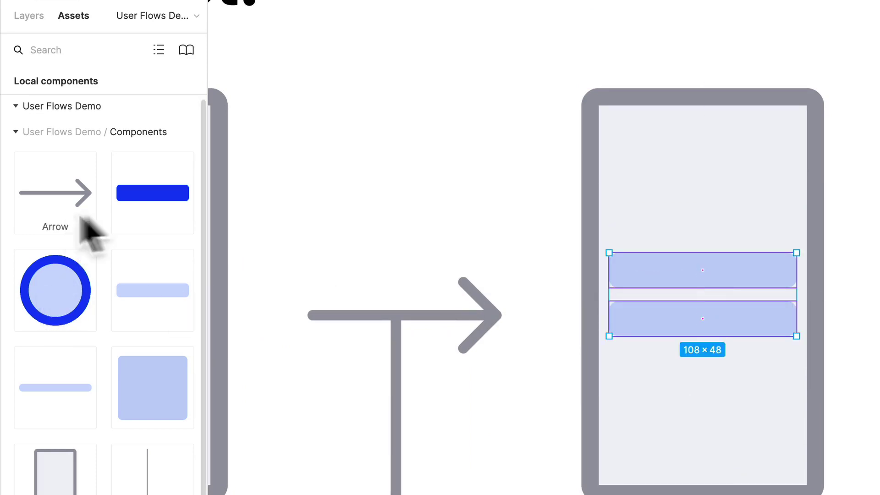
{"action": "left_click_drag", "start_coordinate": [153, 193], "coordinate": [711, 396]}
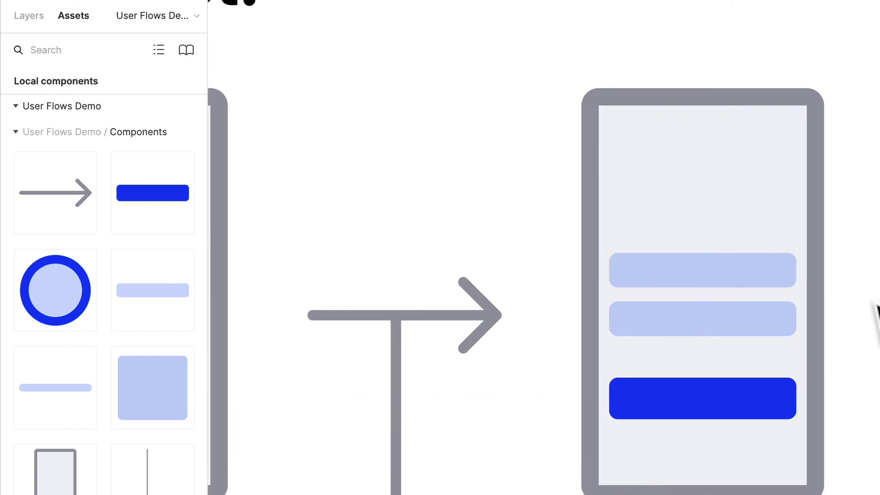
{"action": "left_click", "coordinate": [875, 308]}
Duplicate the Step 2 screen with its contents, label and description to the right, removing the stray copy of the branching arrow.
{"action": "scroll", "coordinate": [875, 308], "scroll_direction": "down", "scroll_amount": 3}
{"action": "scroll", "coordinate": [752, 302], "scroll_direction": "right", "scroll_amount": 3}
{"action": "scroll", "coordinate": [749, 302], "scroll_direction": "down", "scroll_amount": 2}
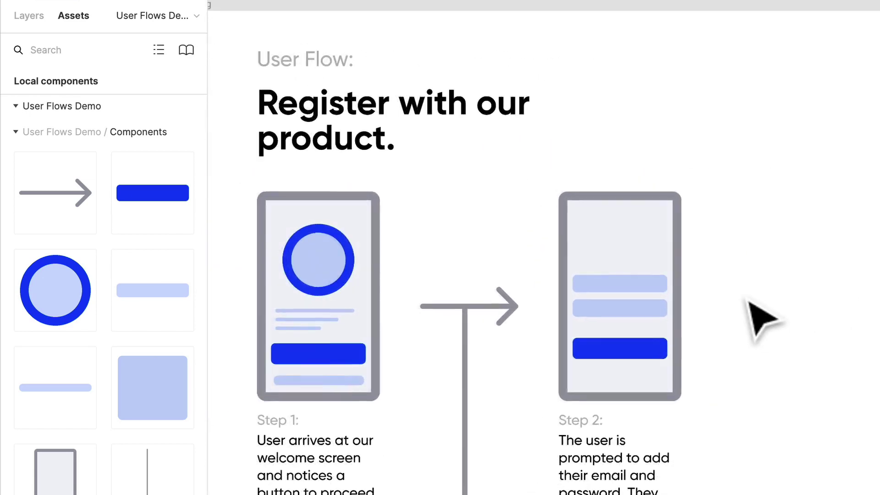
{"action": "scroll", "coordinate": [748, 300], "scroll_direction": "right", "scroll_amount": 2}
{"action": "left_click_drag", "start_coordinate": [720, 438], "coordinate": [490, 212]}
{"action": "left_click", "coordinate": [447, 267], "text": "shift"}
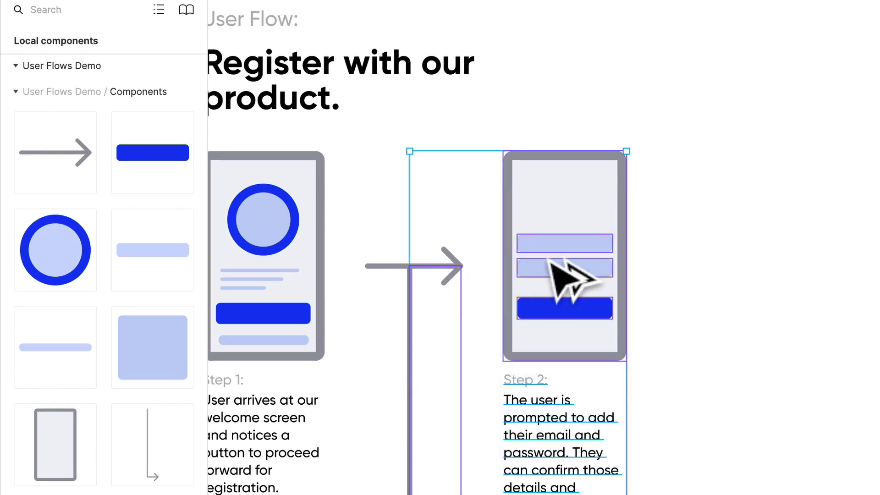
{"action": "left_click_drag", "start_coordinate": [548, 259], "coordinate": [819, 259]}
{"action": "left_click", "coordinate": [733, 370]}
{"action": "left_click", "coordinate": [681, 362]}
{"action": "key", "text": "Delete"}
Duplicate the straight arrow between the second and third screens and change the third screen's label to "Step 3:".
{"action": "left_click_drag", "start_coordinate": [404, 273], "coordinate": [684, 284]}
{"action": "scroll", "coordinate": [685, 293], "scroll_direction": "right", "scroll_amount": 3}
{"action": "double_click", "coordinate": [717, 381]}
{"action": "type", "text": "3:"}
{"action": "key", "text": "Escape"}
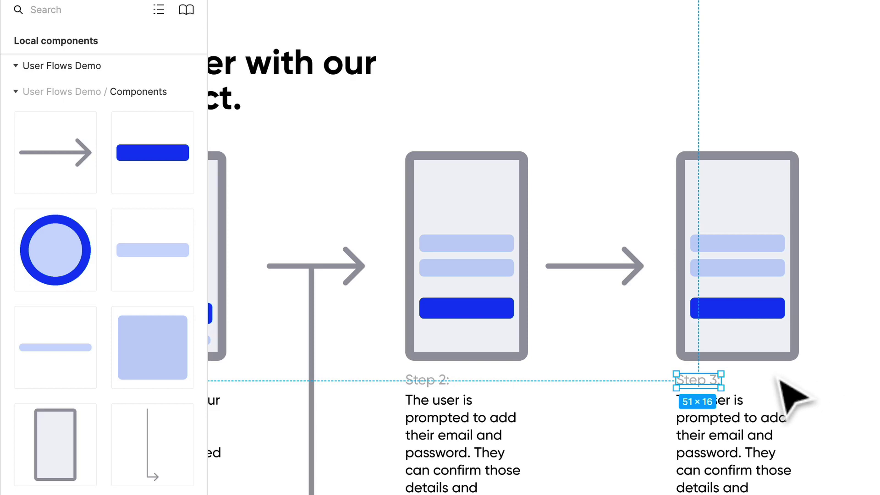
Replace the two light-blue fields on the Step 3 screen with the blue circle component above the button.
{"action": "scroll", "coordinate": [756, 390], "scroll_direction": "right", "scroll_amount": 2}
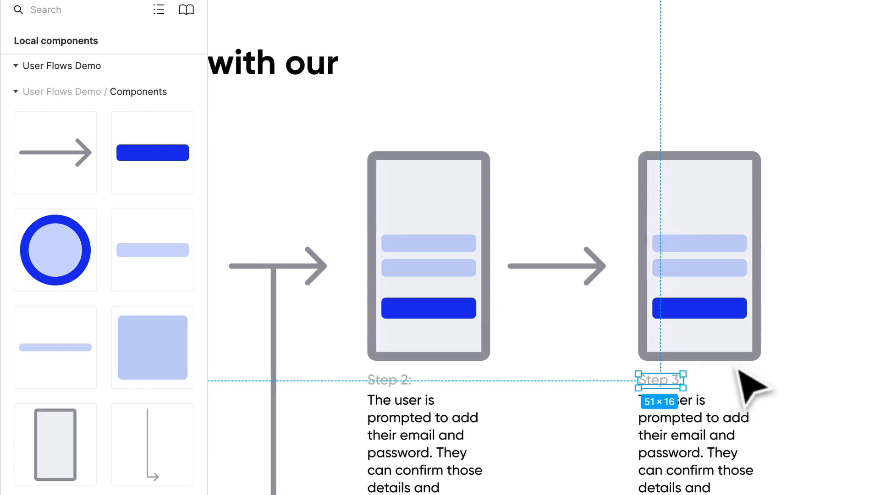
{"action": "left_click", "coordinate": [692, 243]}
{"action": "left_click", "coordinate": [697, 270], "text": "shift"}
{"action": "key", "text": "BackSpace"}
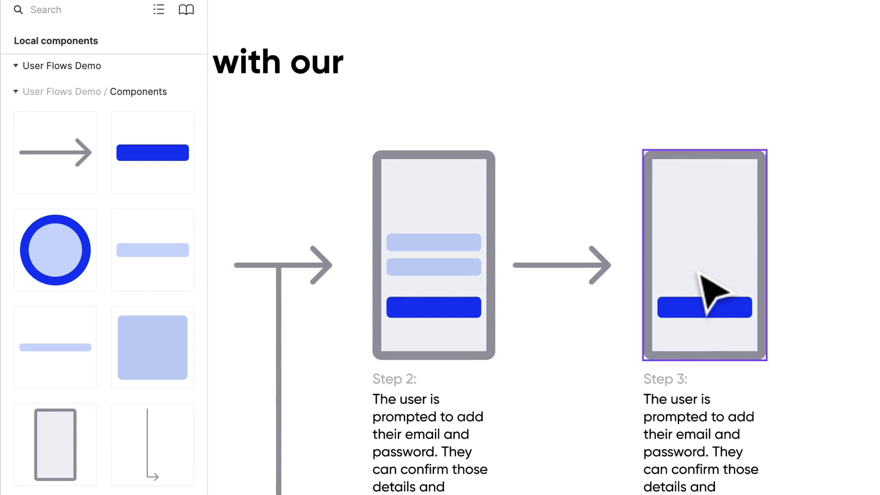
{"action": "scroll", "coordinate": [244, 247], "scroll_direction": "down", "scroll_amount": 3}
{"action": "left_click_drag", "start_coordinate": [51, 257], "coordinate": [569, 229]}
Replace the Step 3 description with "The user can add a photo or skip that step and move forward.".
{"action": "scroll", "coordinate": [548, 252], "scroll_direction": "up", "scroll_amount": 3}
{"action": "double_click", "coordinate": [549, 458]}
{"action": "type", "text": "The user can add a photo"}
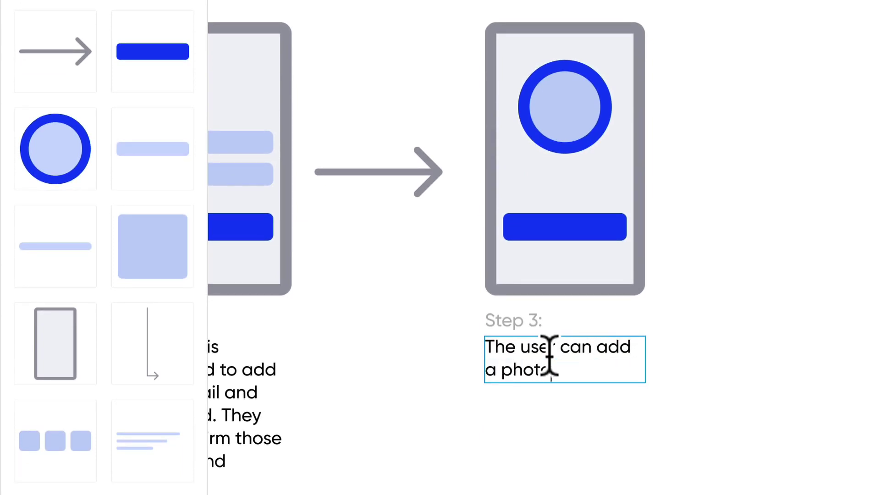
{"action": "type", "text": "hat step"}
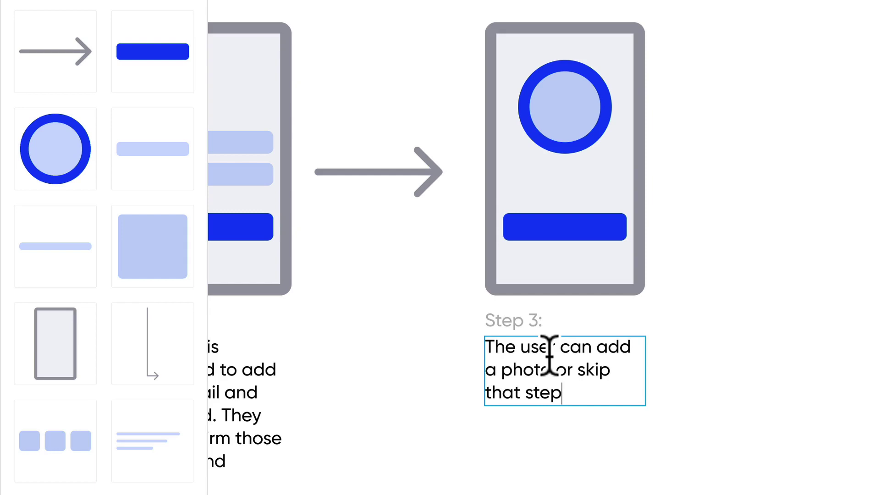
{"action": "type", "text": "e forward."}
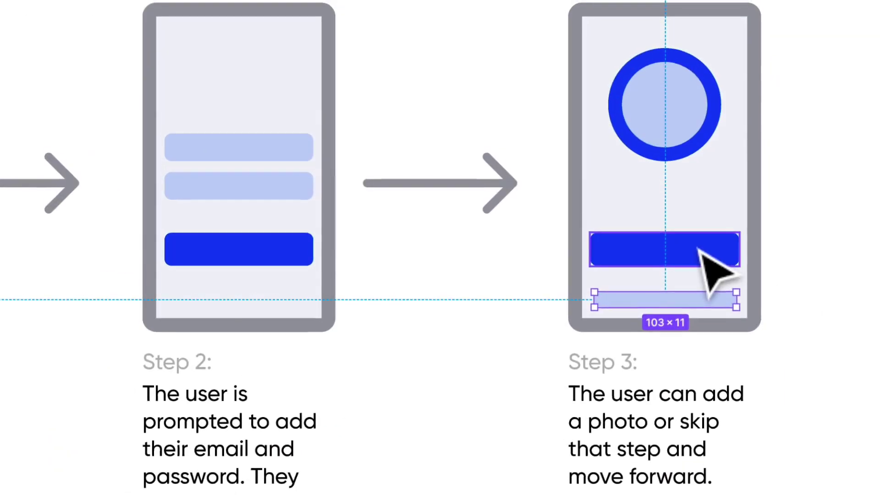
Lower the dark-blue button on the Step 3 screen so it sits just above the narrow light-blue bar.
{"action": "left_click_drag", "start_coordinate": [706, 251], "coordinate": [701, 267]}
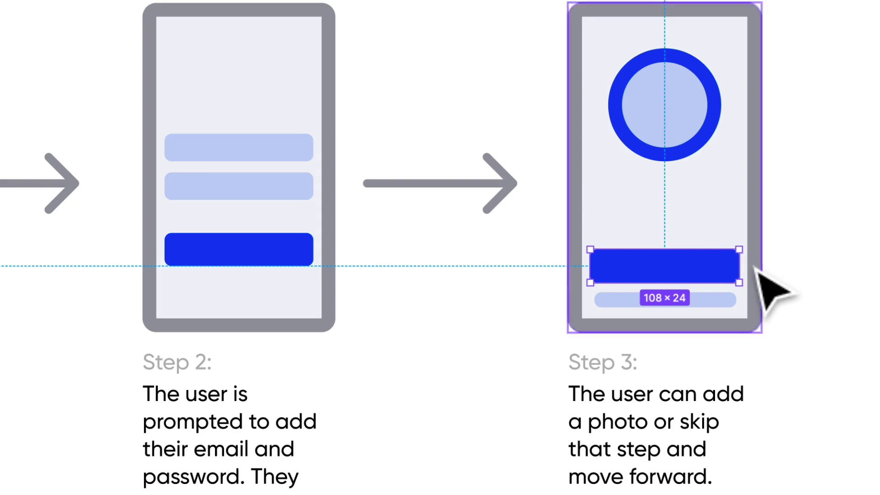
Add the Headline component at the top of the Step 4 screen and the Text component beneath it.
{"action": "scroll", "coordinate": [753, 266], "scroll_direction": "down", "scroll_amount": 3}
{"action": "scroll", "coordinate": [733, 261], "scroll_direction": "right", "scroll_amount": 3}
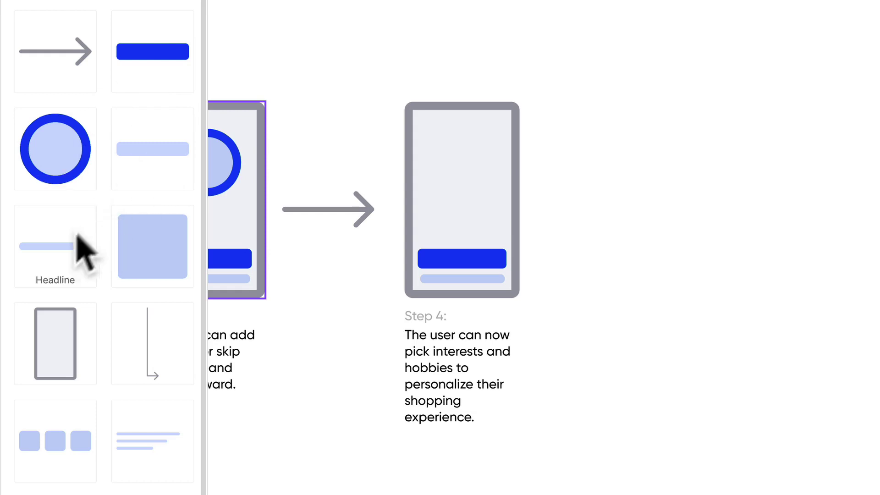
{"action": "left_click_drag", "start_coordinate": [73, 240], "coordinate": [474, 141]}
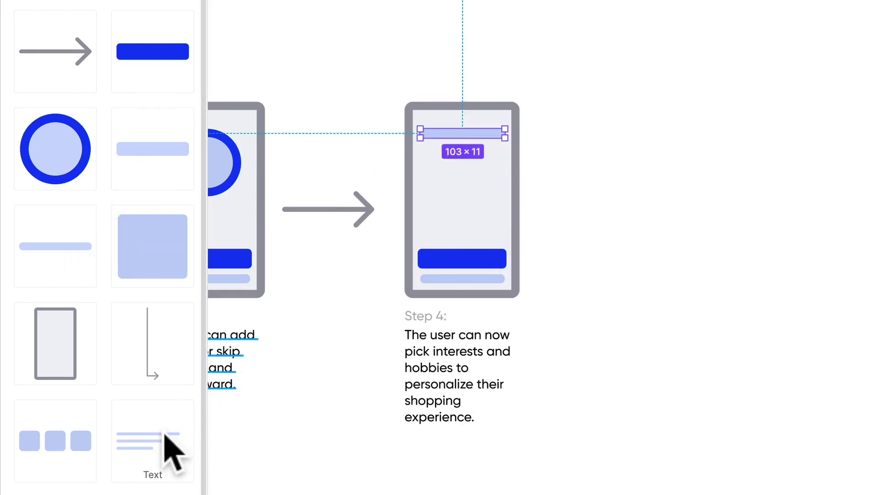
{"action": "left_click_drag", "start_coordinate": [167, 448], "coordinate": [477, 173]}
Turn the Step 4 screen's lower light-blue bar into two rows of five small pills beneath the text, with the dark-blue button near the bottom.
{"action": "mouse_move", "coordinate": [463, 251]}
{"action": "left_mouse_down"}
{"action": "mouse_move", "coordinate": [465, 219]}
{"action": "mouse_move", "coordinate": [467, 251]}
{"action": "left_mouse_up"}
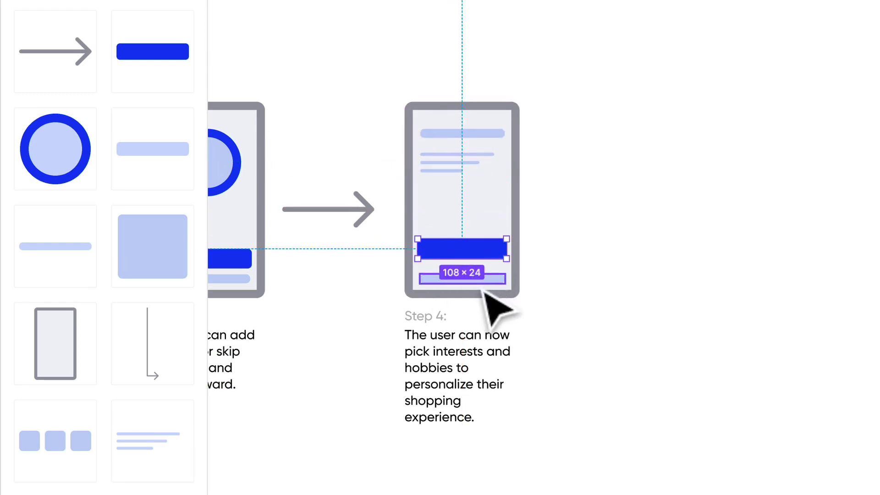
{"action": "left_click_drag", "start_coordinate": [485, 287], "coordinate": [433, 208]}
{"action": "left_click", "coordinate": [463, 193], "text": "shift"}
{"action": "left_click", "coordinate": [642, 204]}
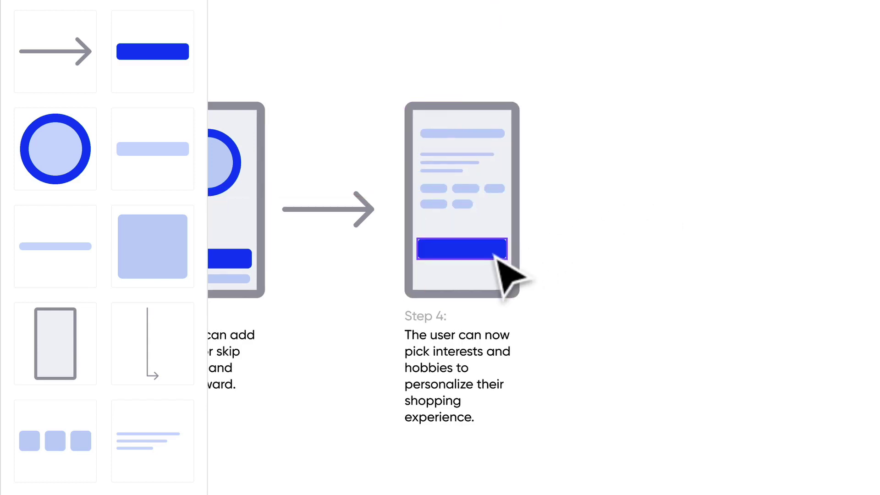
{"action": "left_click_drag", "start_coordinate": [494, 251], "coordinate": [483, 267]}
{"action": "left_click", "coordinate": [592, 220]}
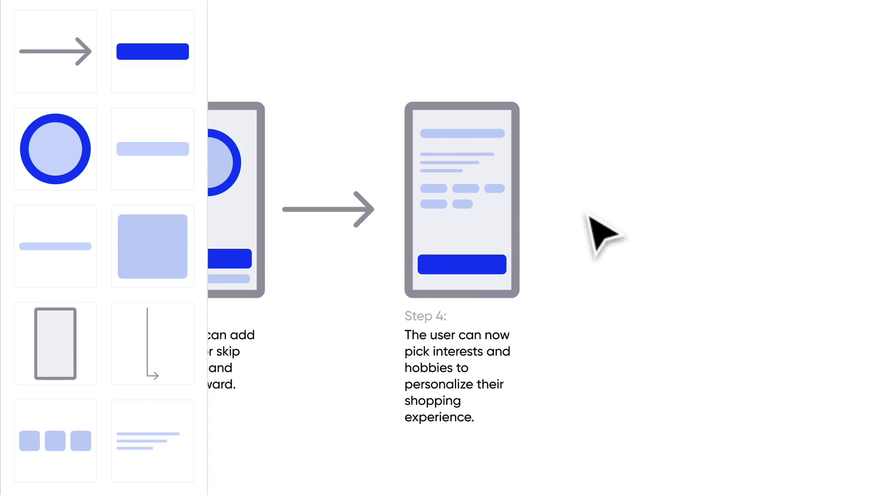
Duplicate the Step 4 screen with its contents, incoming arrow, label and description to the right.
{"action": "scroll", "coordinate": [587, 217], "scroll_direction": "down", "scroll_amount": 3}
{"action": "left_click_drag", "start_coordinate": [611, 379], "coordinate": [432, 153]}
{"action": "left_click_drag", "start_coordinate": [483, 216], "coordinate": [645, 213], "text": "alt"}
{"action": "left_click", "coordinate": [774, 191]}
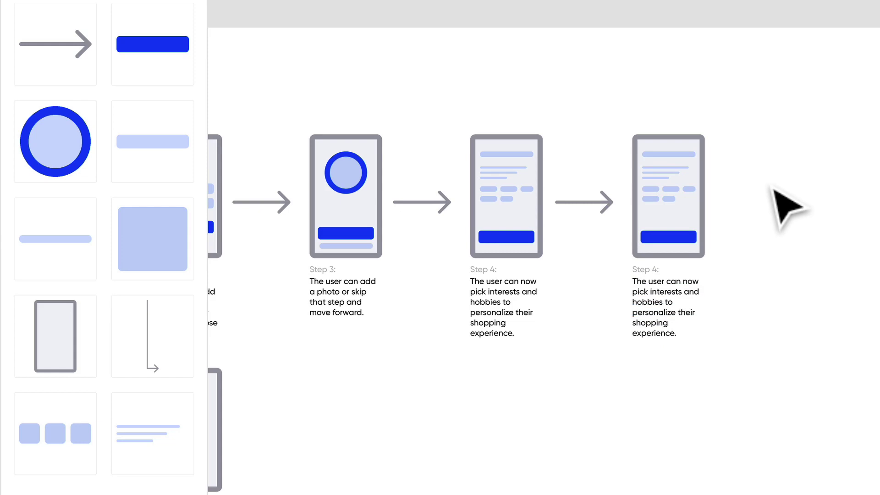
Change the label beneath the fifth screen to "Step 5:".
{"action": "scroll", "coordinate": [772, 187], "scroll_direction": "left", "scroll_amount": 3}
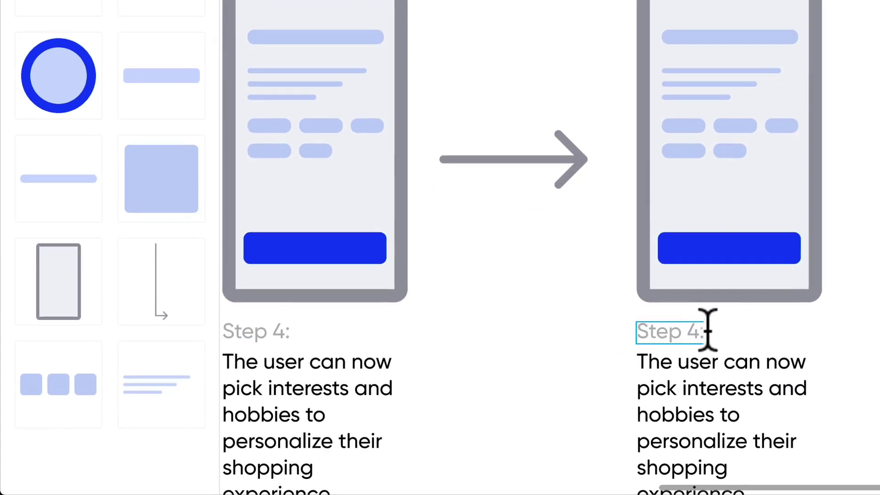
{"action": "key", "text": "BackSpace"}
{"action": "key", "text": "BackSpace"}
{"action": "type", "text": "5:"}
Replace the Step 5 description with "Success! The user has registered for the Habitual product and can now access all of our features.".
{"action": "left_click", "coordinate": [709, 379]}
{"action": "double_click", "coordinate": [708, 379]}
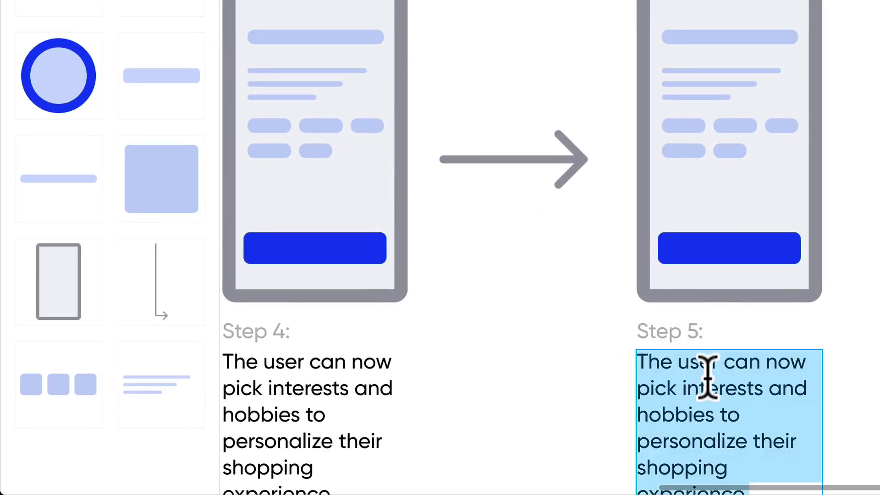
{"action": "type", "text": "Su"}
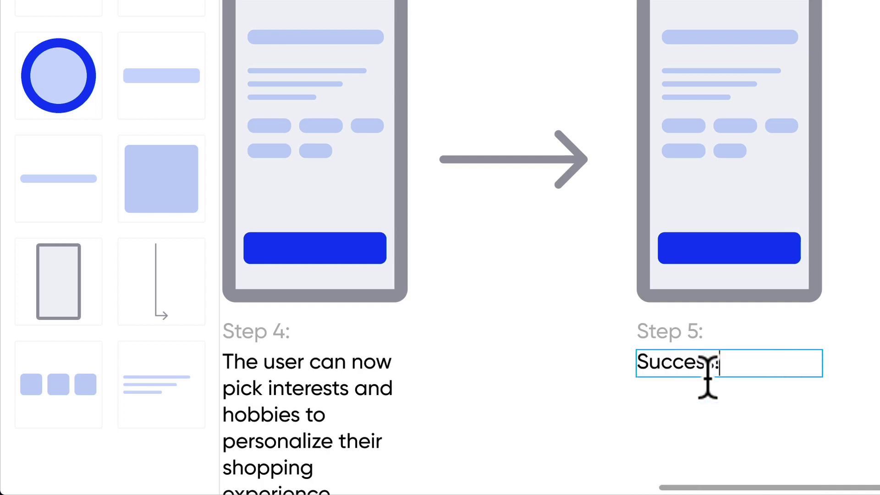
{"action": "type", "text": "ccess: The user has "}
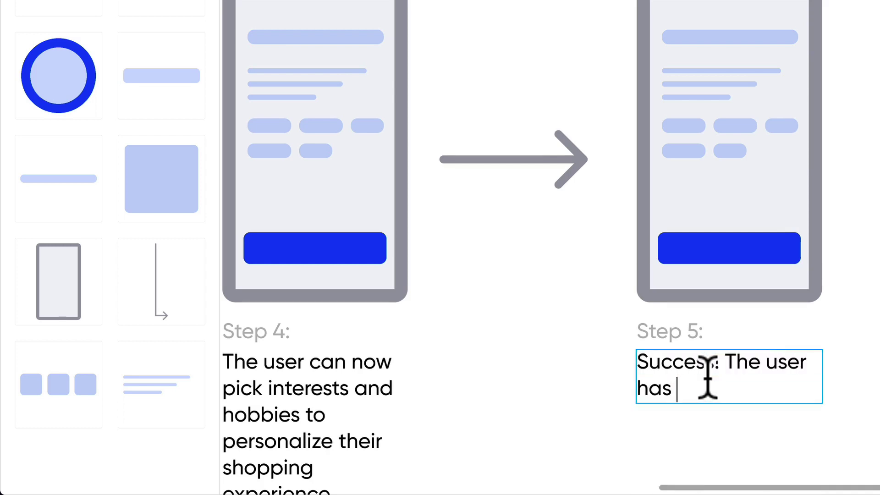
{"action": "type", "text": "registered"}
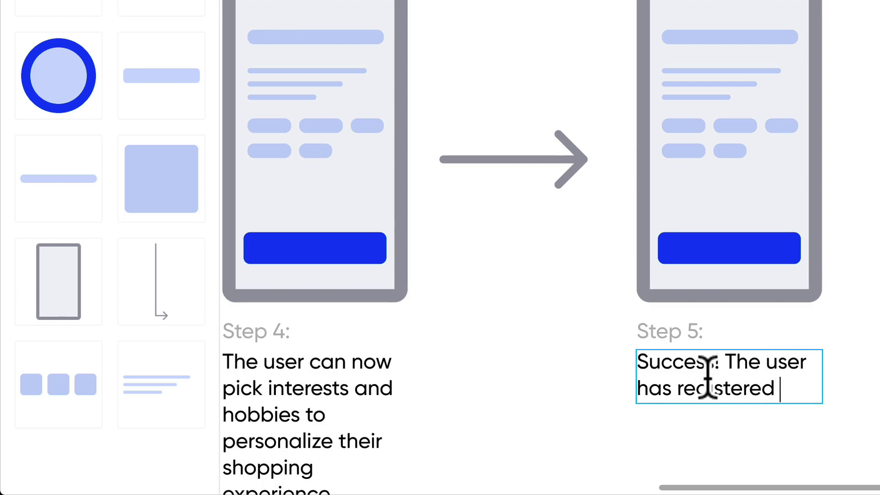
{"action": "type", "text": " for the "}
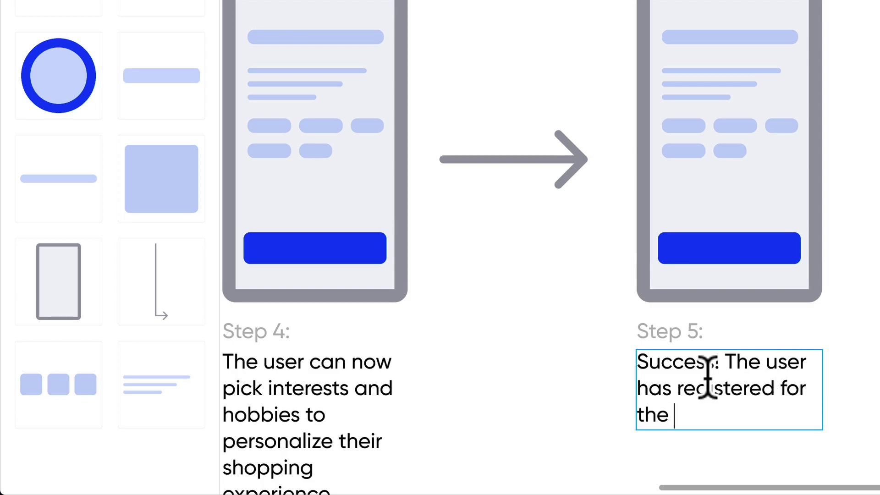
{"action": "type", "text": "Habitual"}
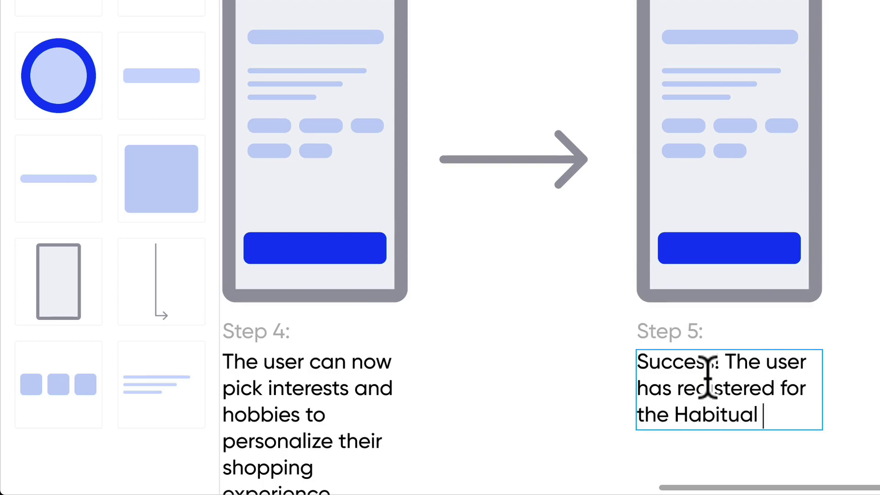
{"action": "type", "text": " product a"}
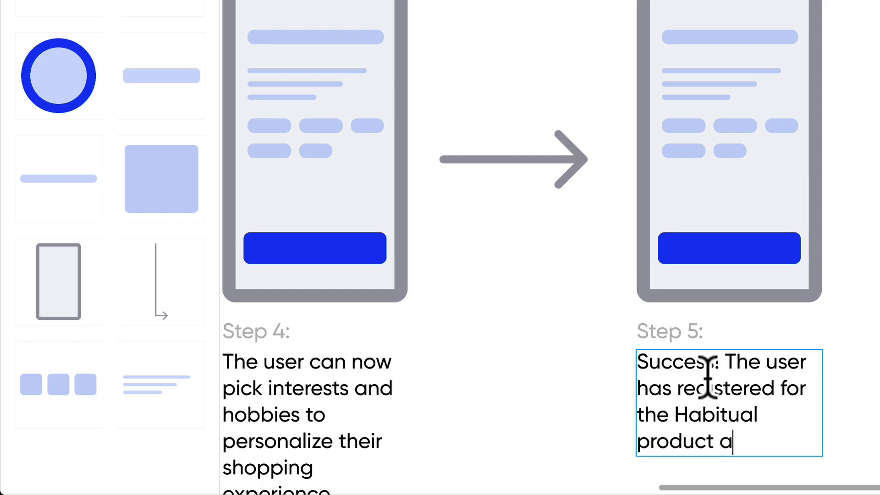
{"action": "type", "text": "nd can now acce"}
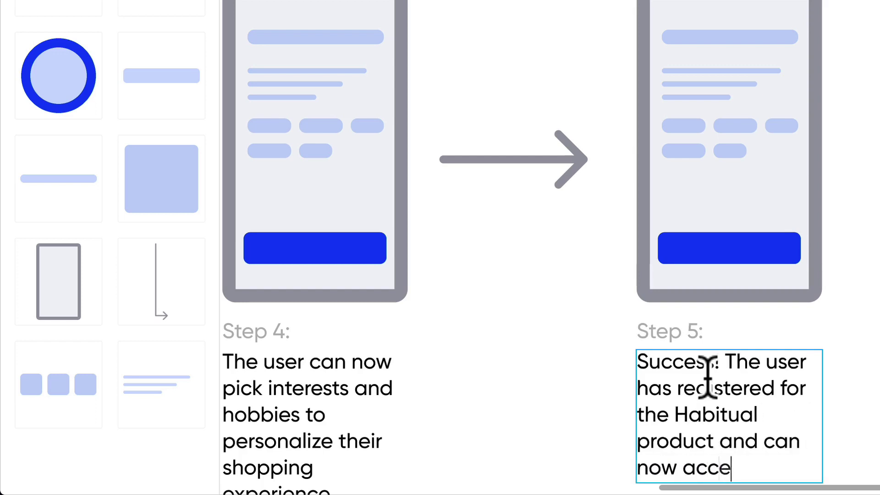
{"action": "type", "text": "ss all of our features"}
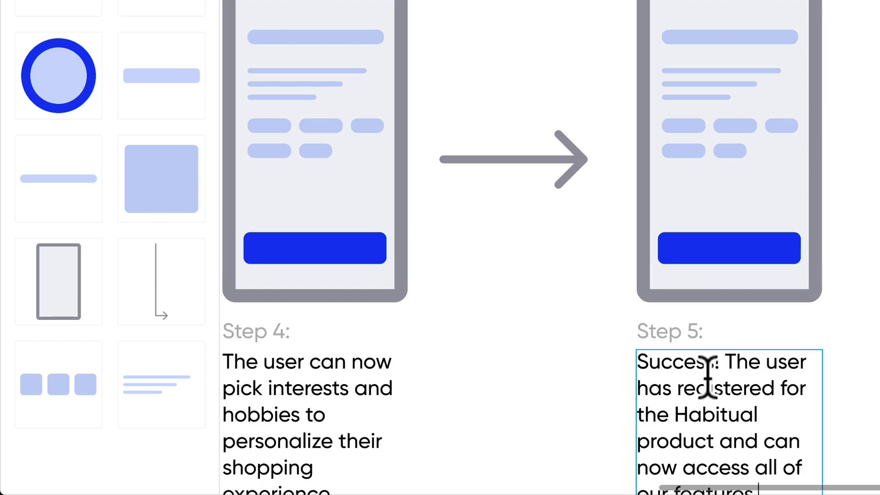
{"action": "left_click", "coordinate": [879, 186]}
Replace the Step 5 screen's headline, text lines and pills with the blue circle and a three-line text block above the button.
{"action": "left_click_drag", "start_coordinate": [879, 186], "coordinate": [687, 58]}
{"action": "scroll", "coordinate": [765, 235], "scroll_direction": "down", "scroll_amount": 8}
{"action": "double_click", "coordinate": [778, 120]}
{"action": "key", "text": "Escape"}
{"action": "scroll", "coordinate": [707, 276], "scroll_direction": "up", "scroll_amount": 2}
{"action": "scroll", "coordinate": [703, 274], "scroll_direction": "down", "scroll_amount": 4}
{"action": "scroll", "coordinate": [692, 266], "scroll_direction": "left", "scroll_amount": 5}
{"action": "scroll", "coordinate": [692, 266], "scroll_direction": "up", "scroll_amount": 4}
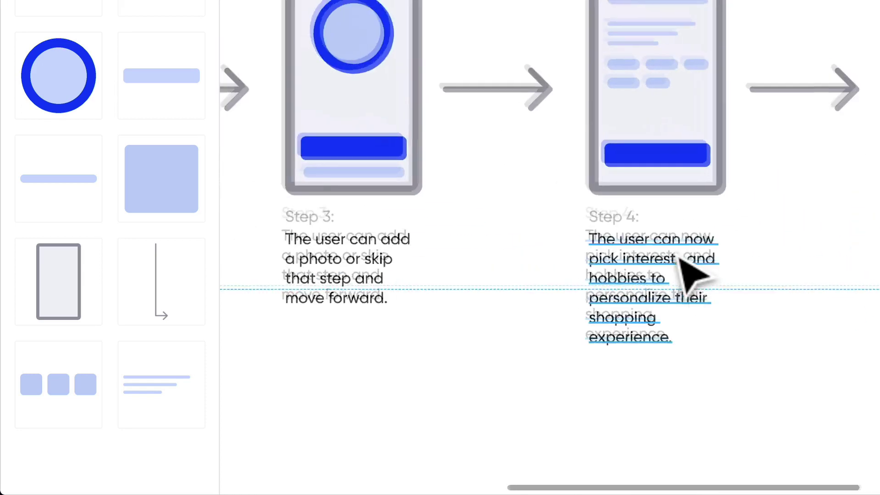
{"action": "scroll", "coordinate": [683, 263], "scroll_direction": "down", "scroll_amount": 4}
{"action": "scroll", "coordinate": [680, 270], "scroll_direction": "left", "scroll_amount": 3}
{"action": "scroll", "coordinate": [679, 270], "scroll_direction": "right", "scroll_amount": 4}
{"action": "scroll", "coordinate": [680, 265], "scroll_direction": "up", "scroll_amount": 2}
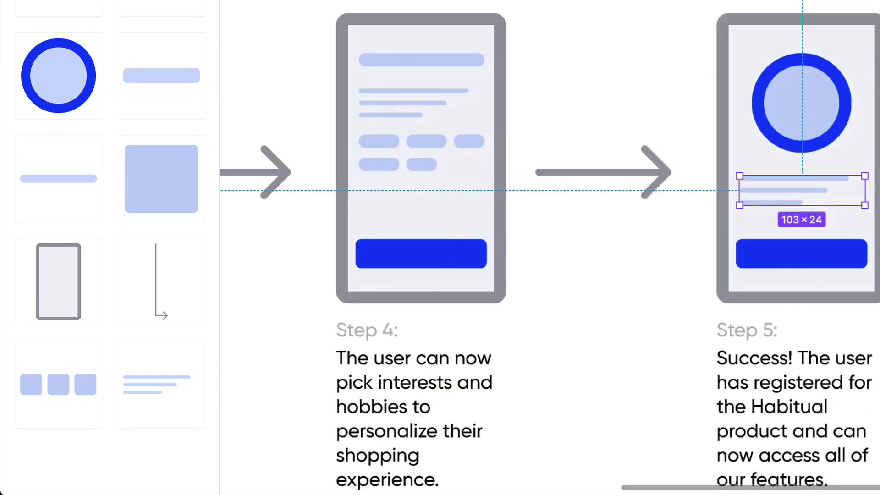
Move the three-line text block on the Step 5 screen up, closer to the blue circle.
{"action": "scroll", "coordinate": [873, 173], "scroll_direction": "up", "scroll_amount": 3}
{"action": "scroll", "coordinate": [716, 199], "scroll_direction": "down", "scroll_amount": 1}
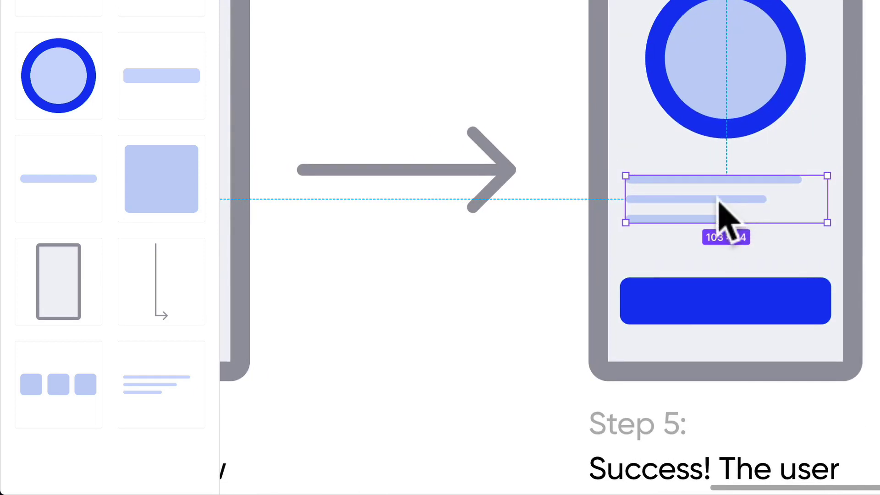
{"action": "key", "text": "Escape"}
{"action": "scroll", "coordinate": [717, 201], "scroll_direction": "up", "scroll_amount": 1}
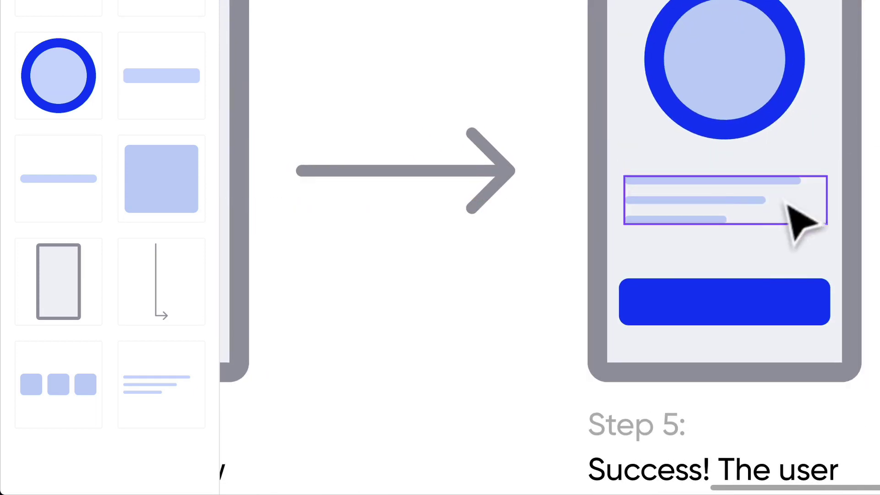
{"action": "mouse_move", "coordinate": [754, 194]}
{"action": "left_mouse_down"}
{"action": "mouse_move", "coordinate": [756, 161]}
{"action": "mouse_move", "coordinate": [752, 179]}
{"action": "left_mouse_up"}
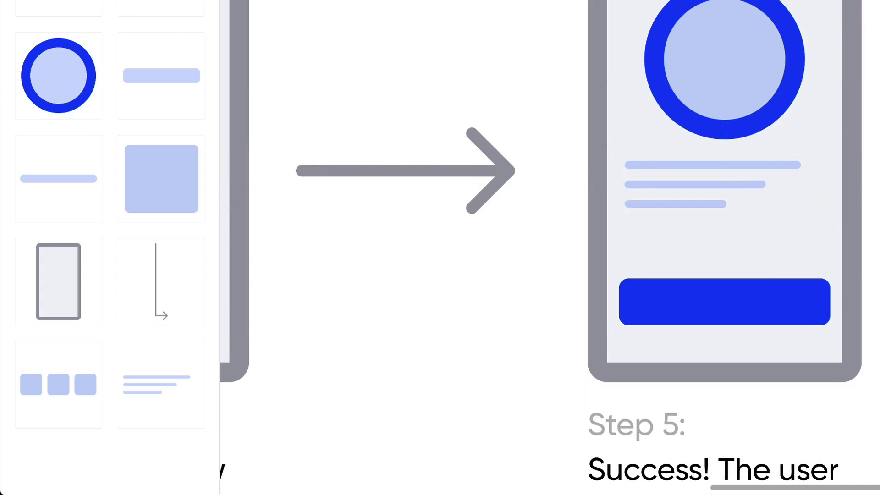
Review the whole onboarding flow from Step 1 to Step 5, including the skip branch and the step descriptions.
{"action": "scroll", "coordinate": [549, 248], "scroll_direction": "down", "scroll_amount": 3}
{"action": "scroll", "coordinate": [550, 248], "scroll_direction": "down", "scroll_amount": 2}
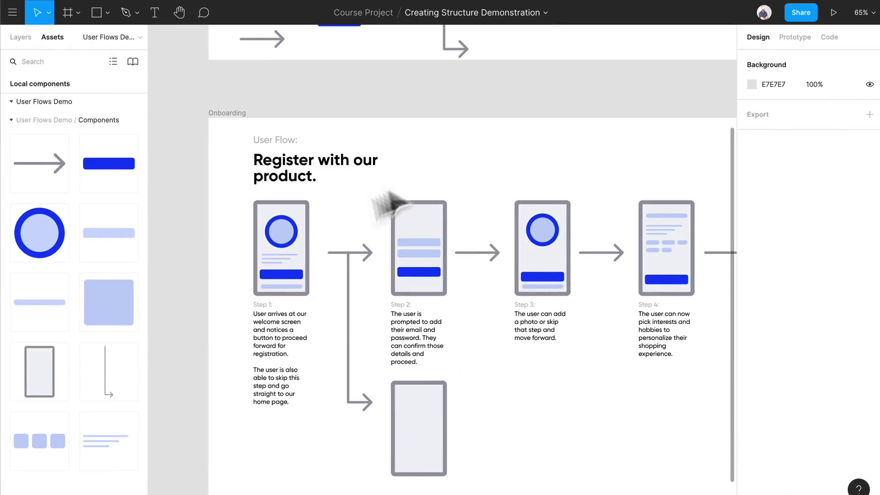
{"action": "scroll", "coordinate": [386, 194], "scroll_direction": "right", "scroll_amount": 2}
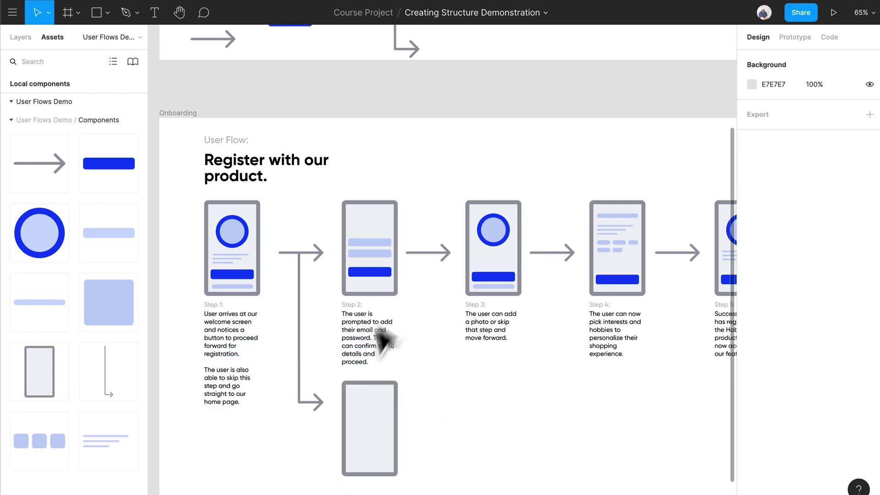
{"action": "scroll", "coordinate": [415, 335], "scroll_direction": "right", "scroll_amount": 2}
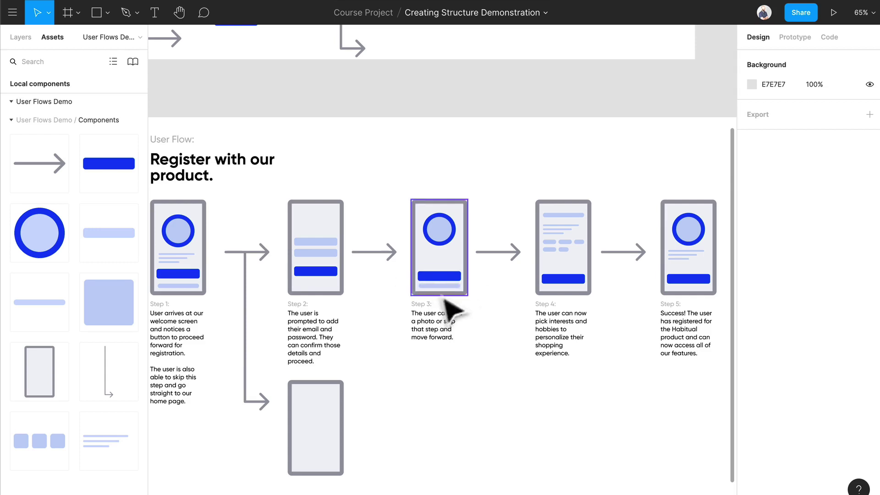
{"action": "scroll", "coordinate": [504, 296], "scroll_direction": "right", "scroll_amount": 2}
{"action": "scroll", "coordinate": [504, 298], "scroll_direction": "right", "scroll_amount": 1}
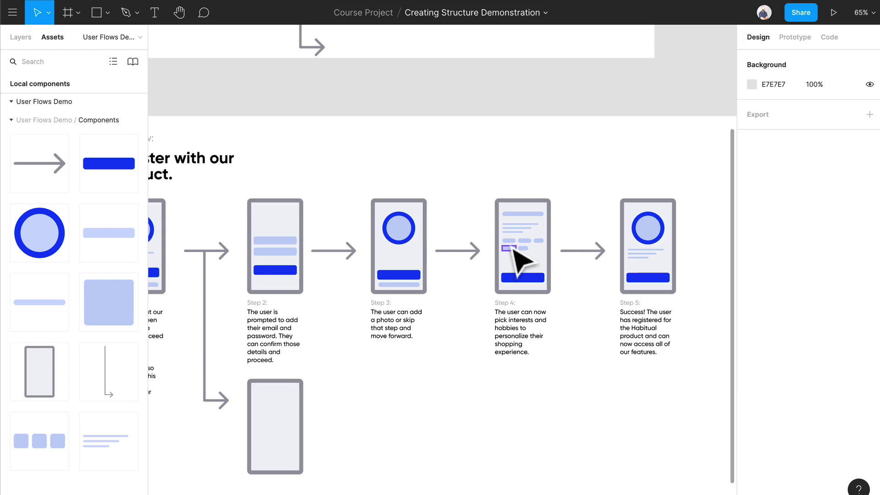
{"action": "scroll", "coordinate": [514, 250], "scroll_direction": "left", "scroll_amount": 3}
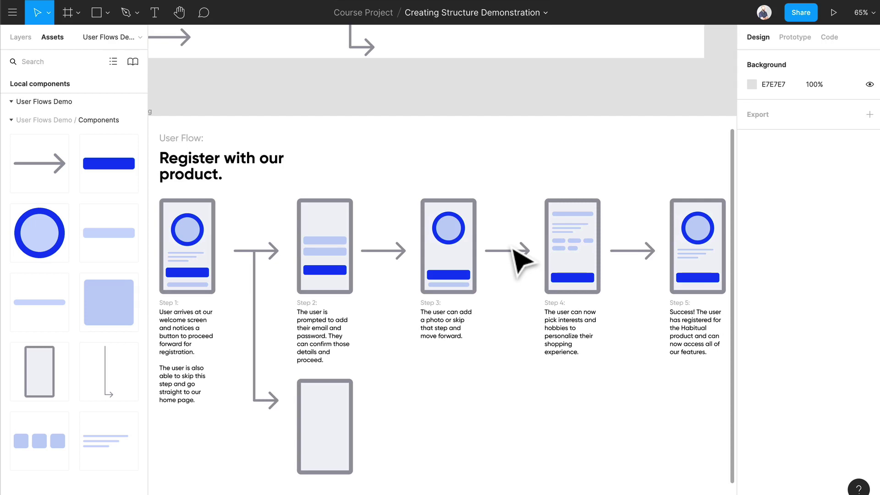
{"action": "scroll", "coordinate": [514, 250], "scroll_direction": "down", "scroll_amount": 3}
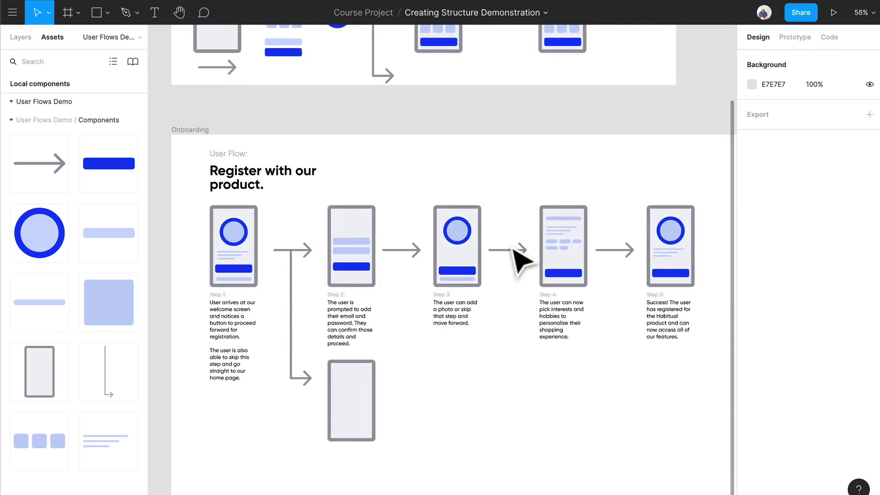